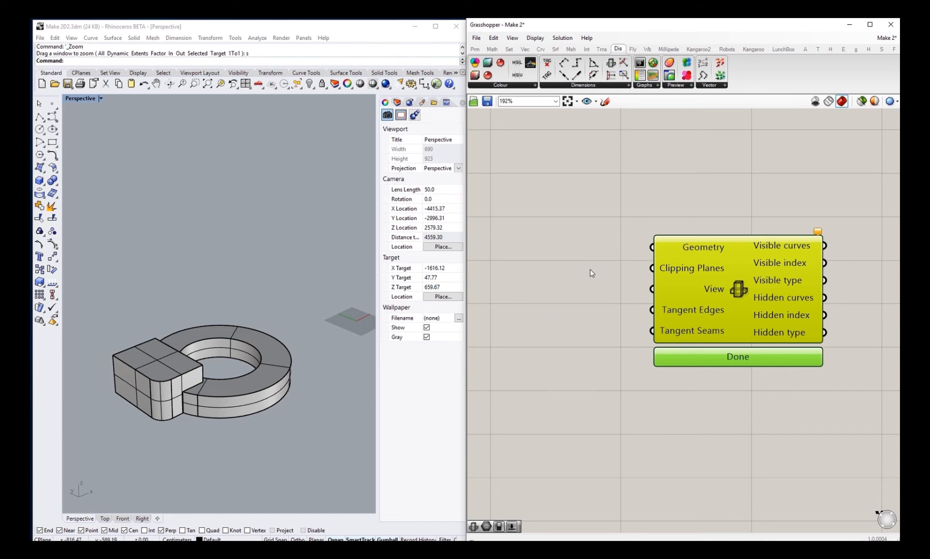
Step: Add a Geometry parameter beside the Make2D component and reference the ring-and-block polysurface from Rhino in it
right_drag(589, 270, 659, 277)
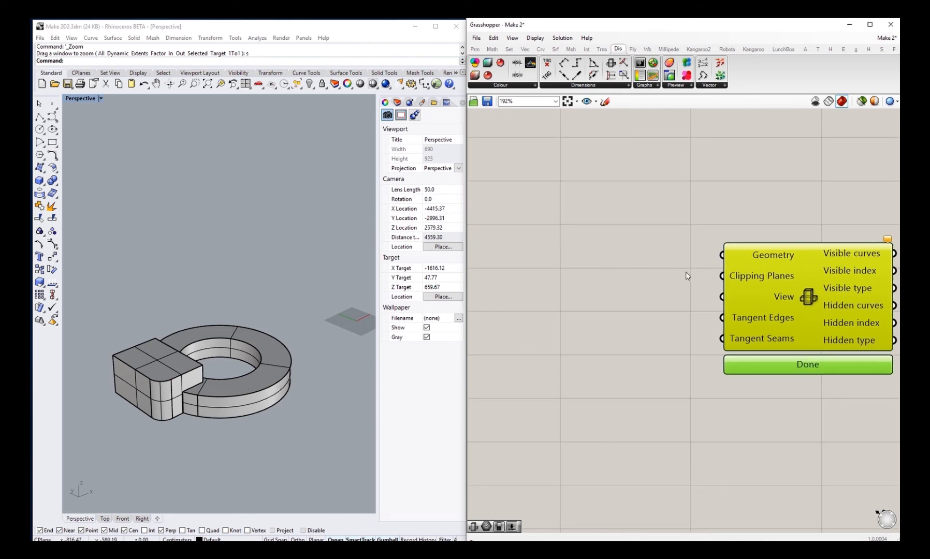
double_click(605, 256)
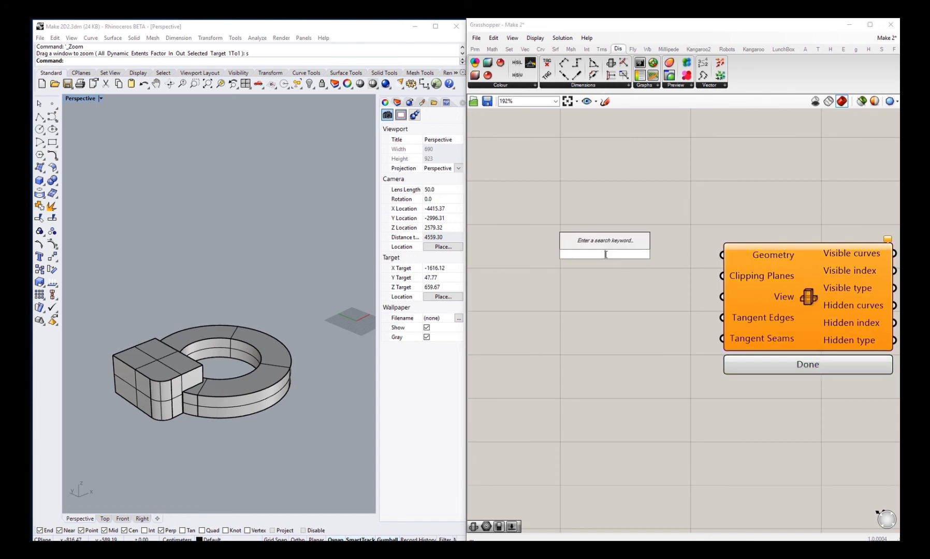
text(geo)
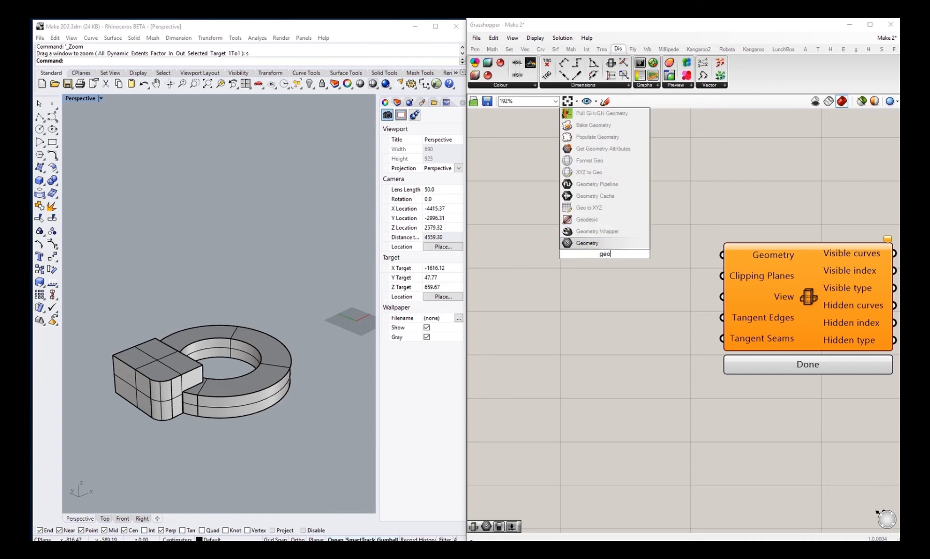
key(Return)
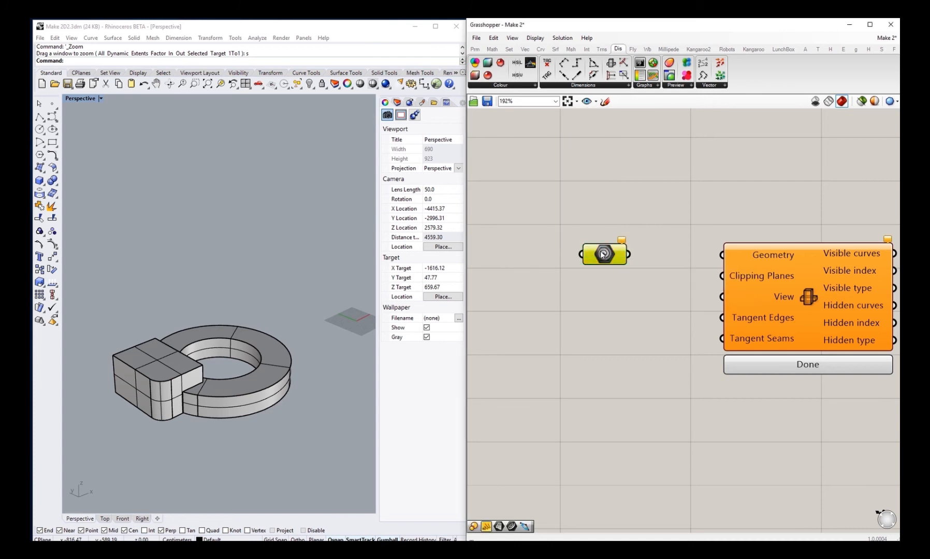
right_click(602, 254)
click(637, 366)
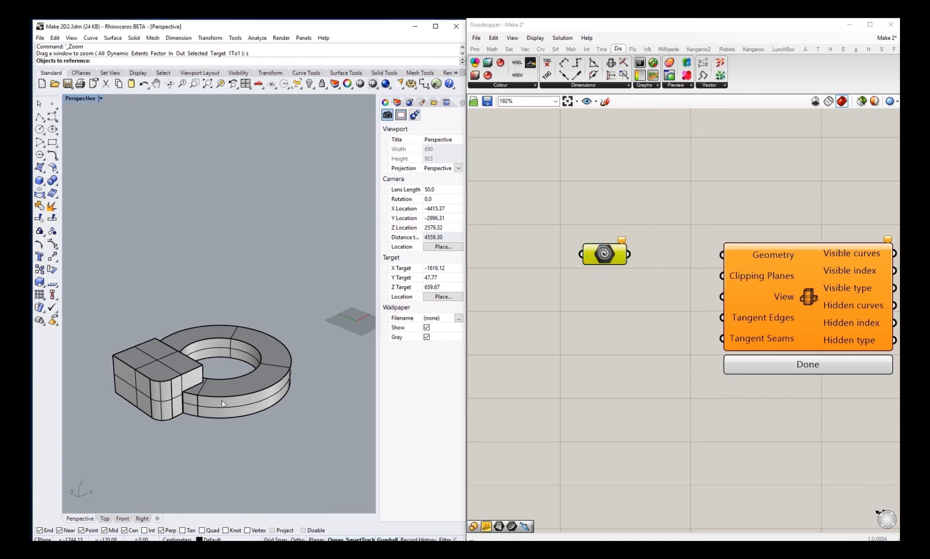
click(224, 406)
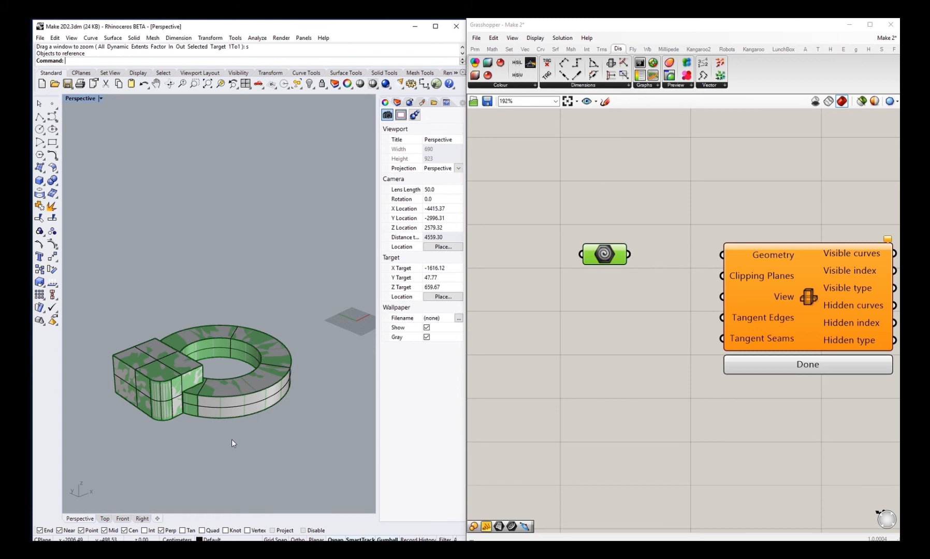
Step: Hide the original polysurface in Rhino and connect the Geometry parameter to Make2D's Geometry input
click(229, 395)
key(ctrl+h)
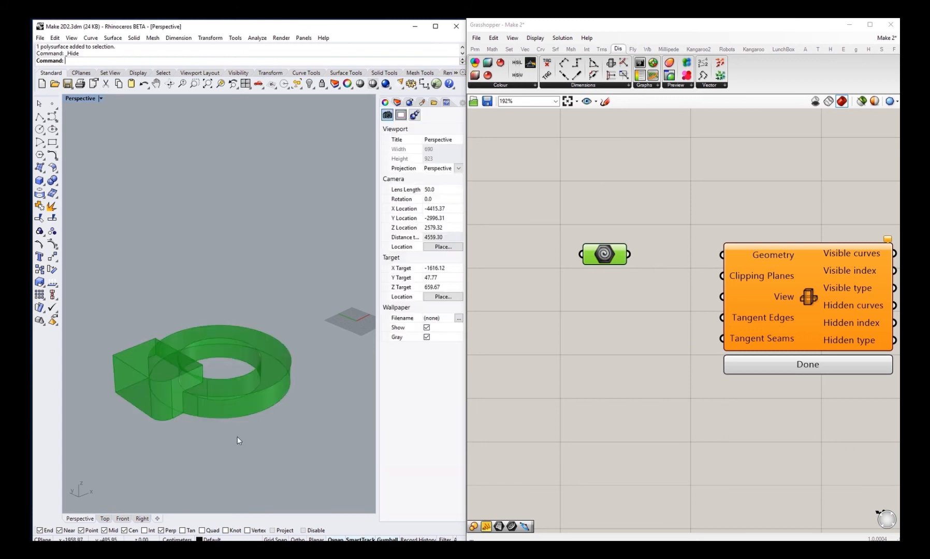
click(548, 354)
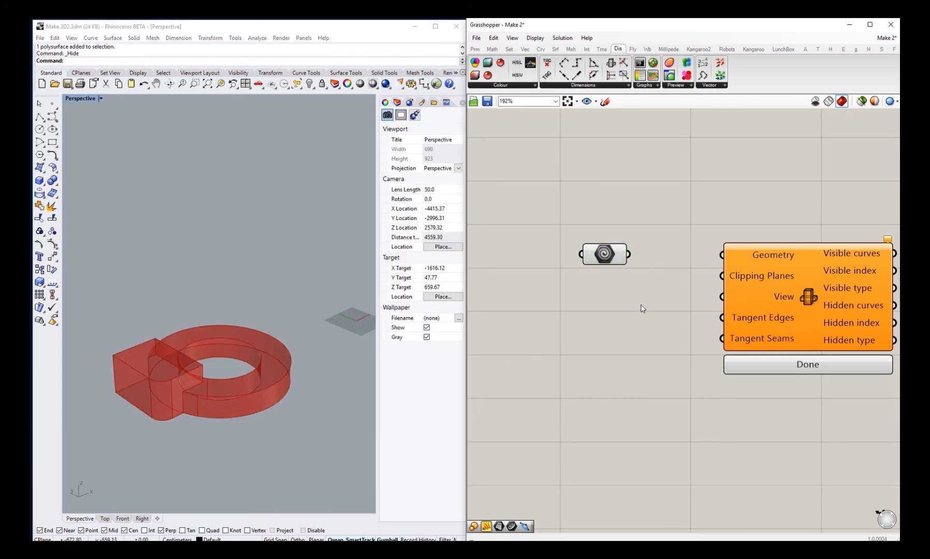
drag(629, 254, 721, 254)
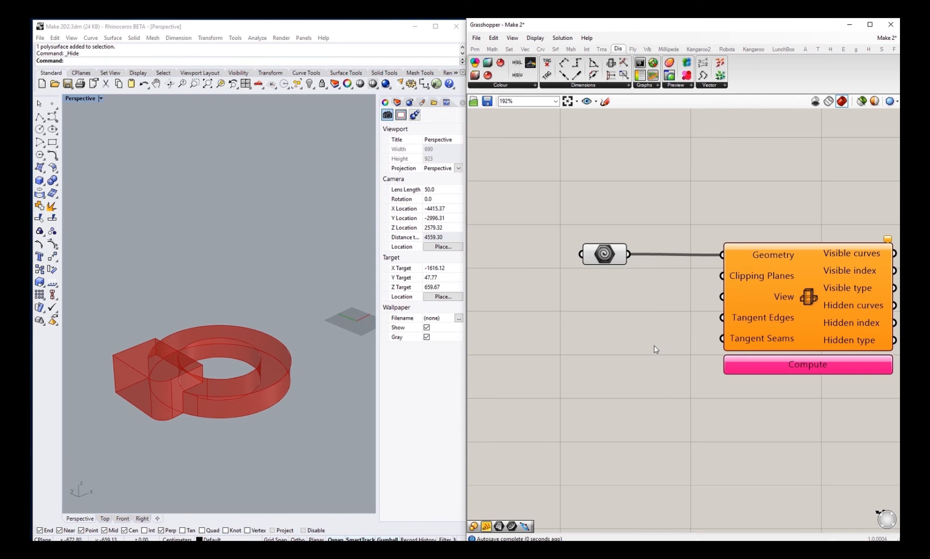
right_drag(688, 349, 601, 357)
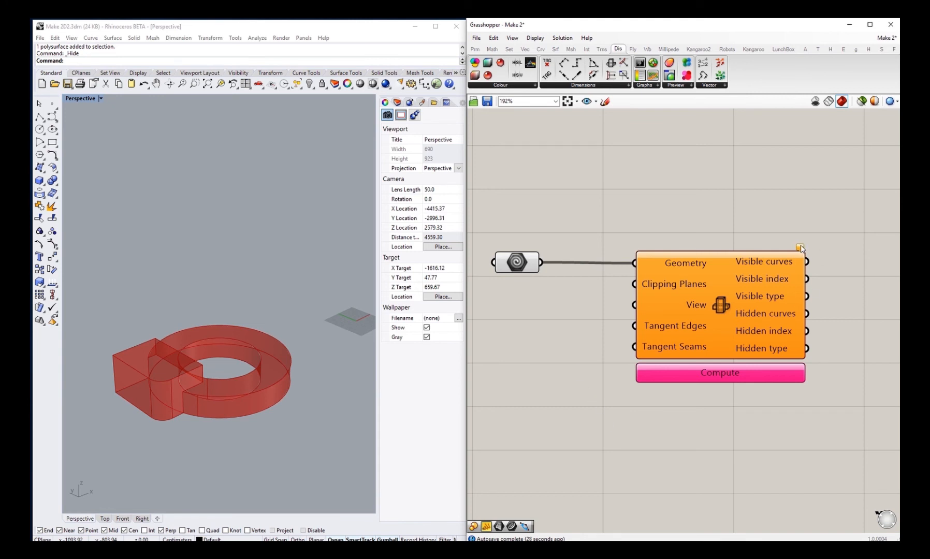
mouse_move(800, 249)
Step: Add a panel containing "perspective" and place it below the Geometry parameter
right_drag(579, 350, 664, 353)
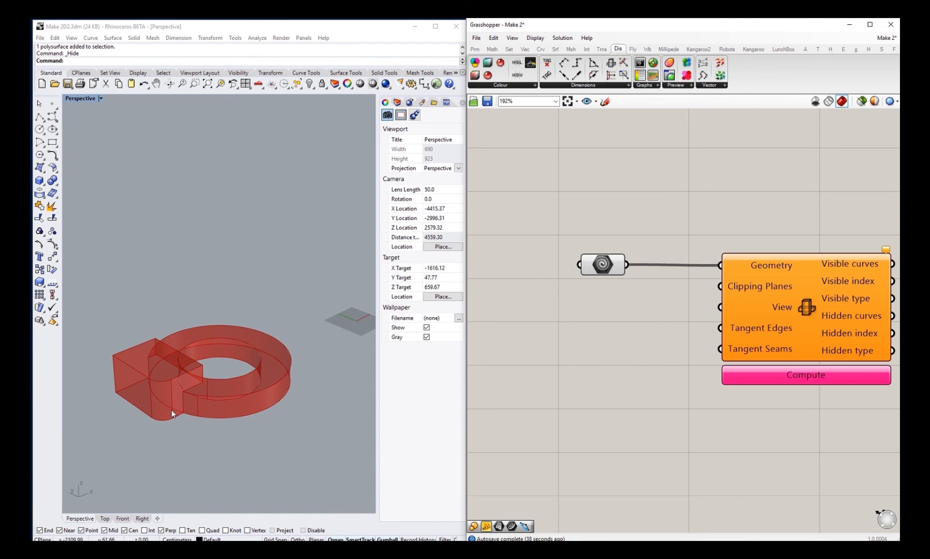
double_click(593, 307)
text(//)
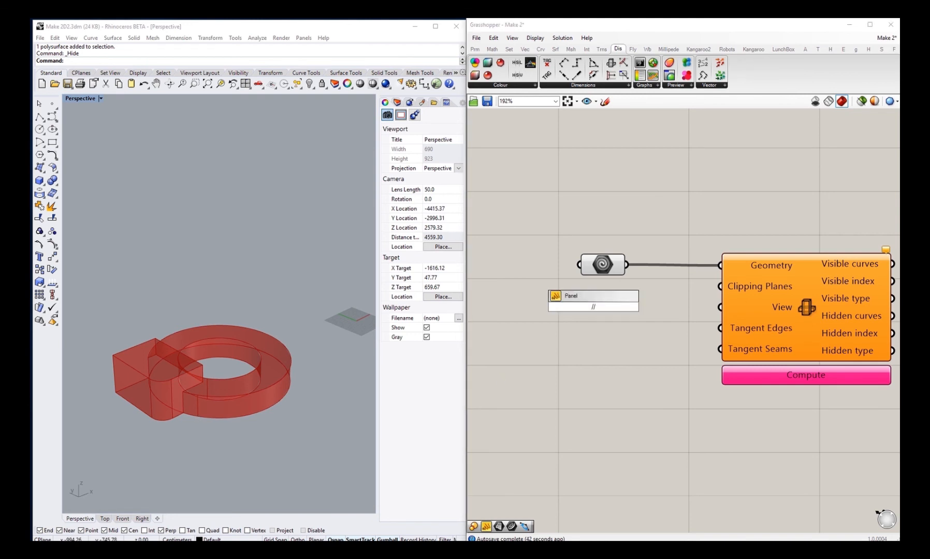
key(Return)
double_click(595, 307)
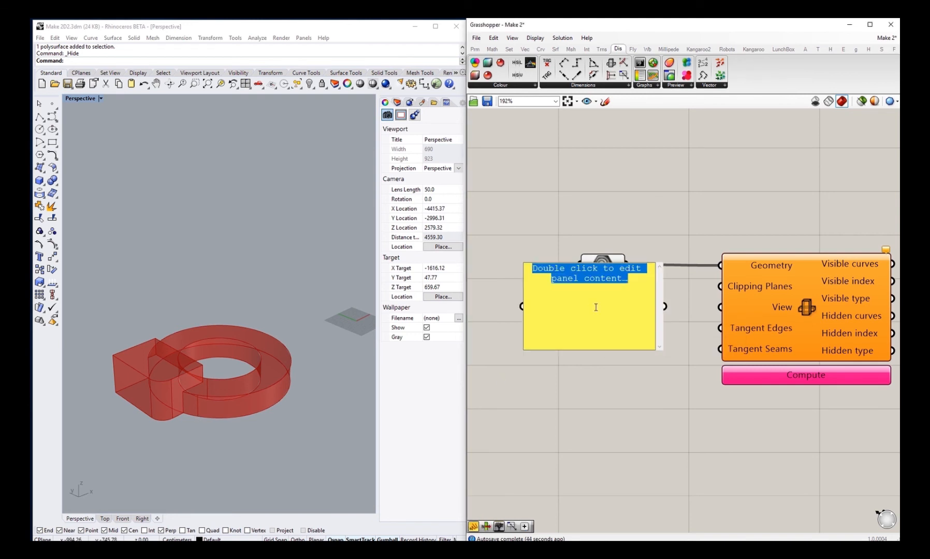
text(perspe)
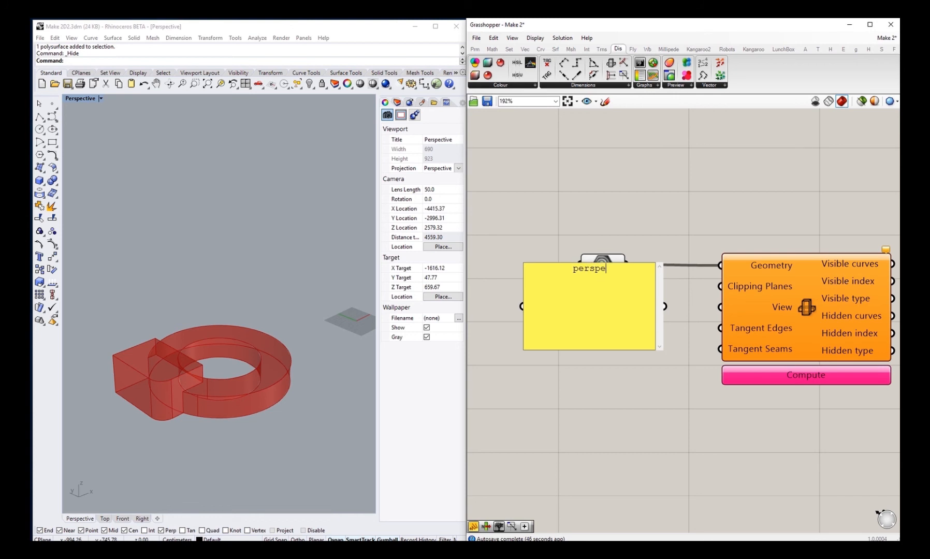
text(ctive)
click(642, 479)
drag(615, 295, 597, 336)
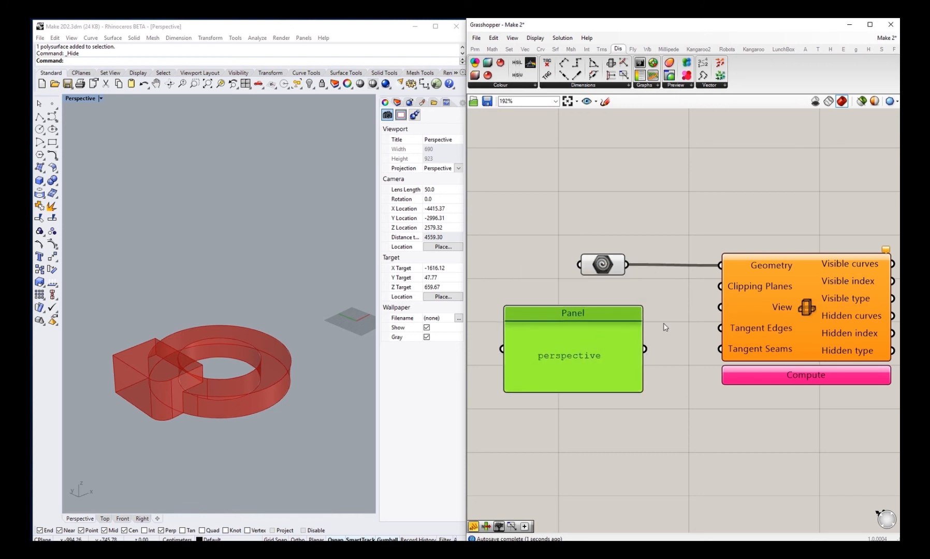
Step: Try to feed the perspective panel directly into Make2D's View input and check the component's message
drag(719, 307, 599, 352)
right_drag(668, 368, 654, 367)
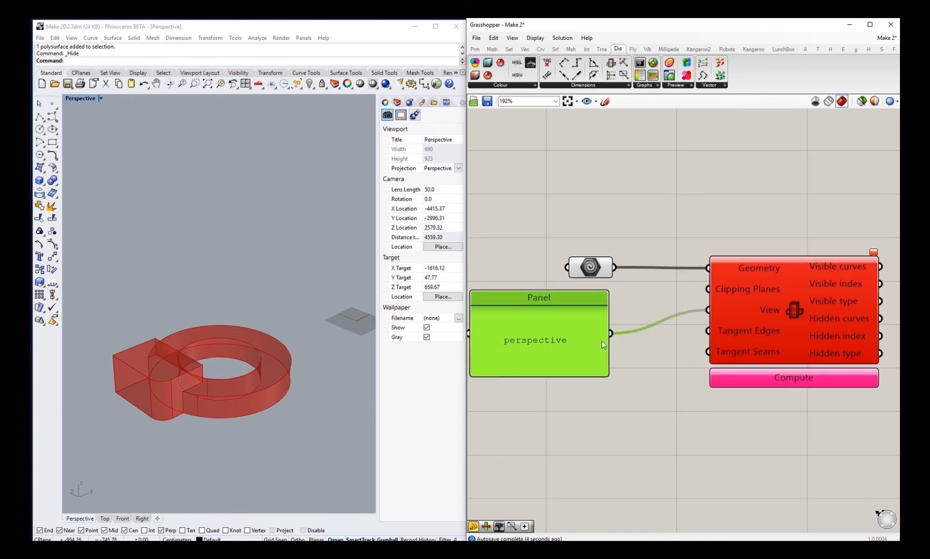
mouse_move(871, 255)
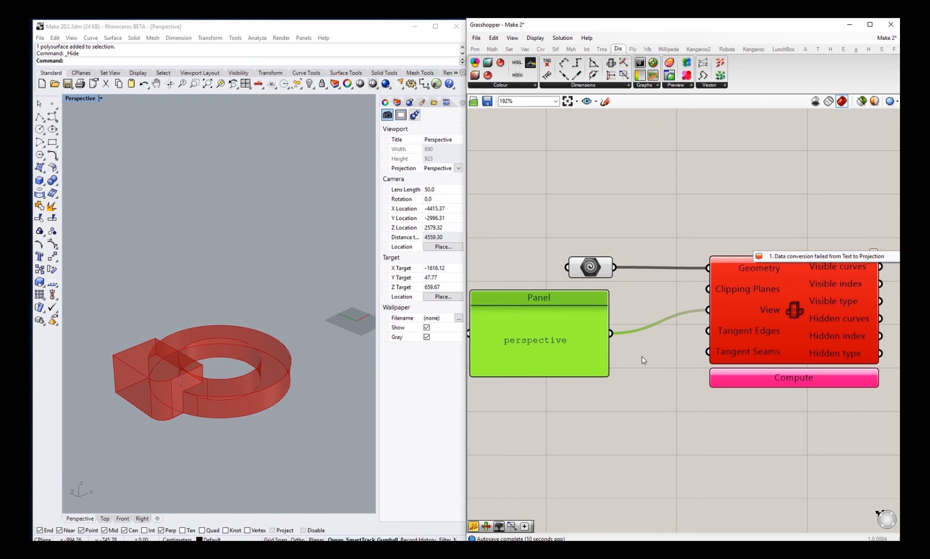
right_drag(641, 356, 681, 361)
click(671, 367)
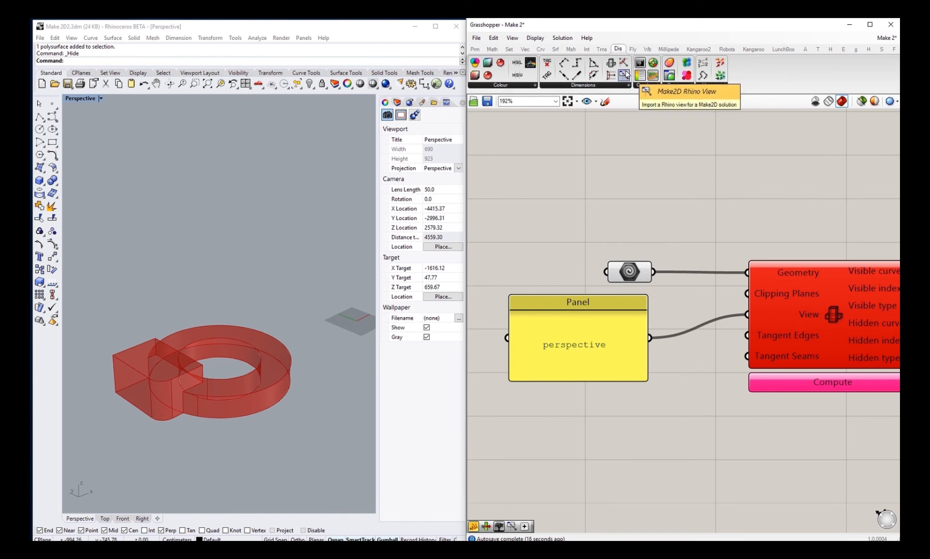
Step: Insert a Make2D Rhino View component, connecting the perspective panel to its Name input and its output to Make2D's View input
drag(625, 75, 678, 350)
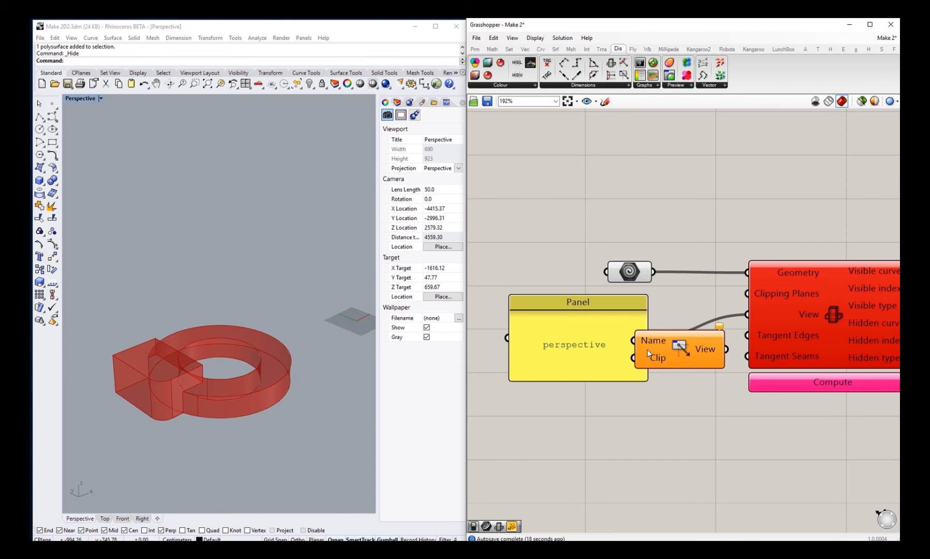
click(581, 338)
drag(580, 338, 526, 333)
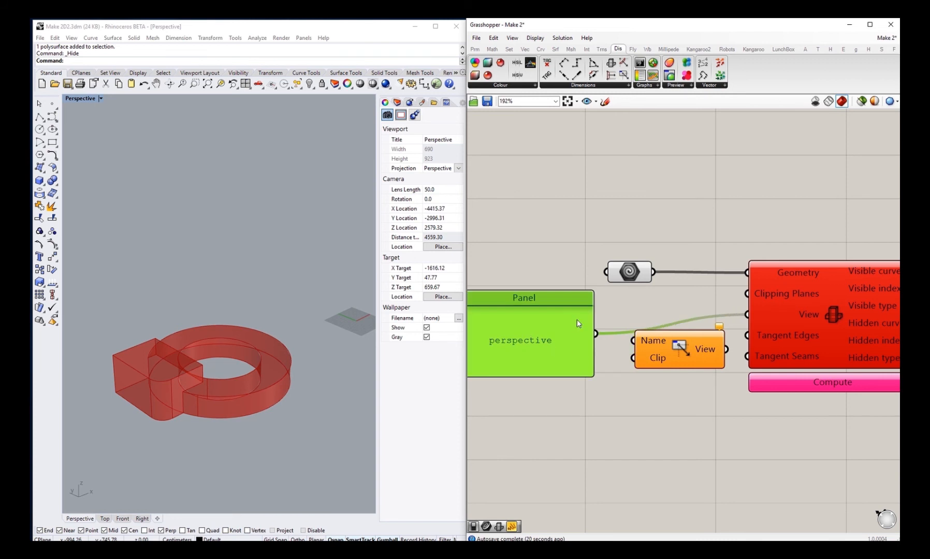
drag(596, 334, 632, 340)
drag(727, 349, 747, 314)
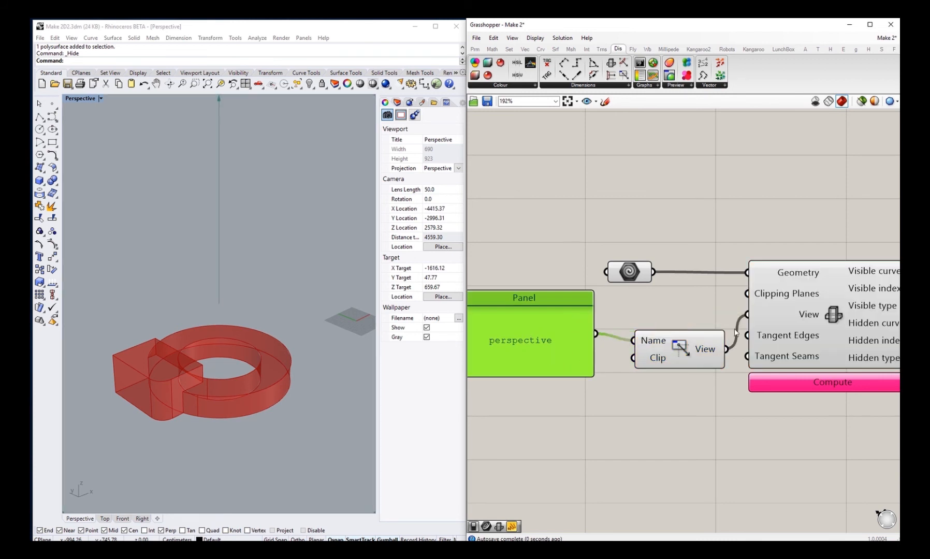
drag(690, 347, 683, 325)
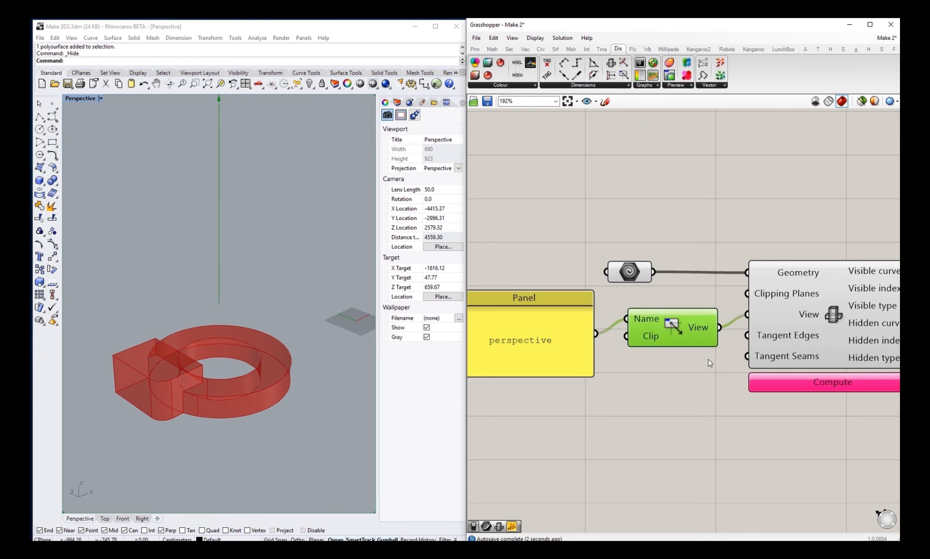
Step: Compute the Make2D solution for the referenced geometry
right_drag(707, 360, 642, 343)
mouse_move(717, 333)
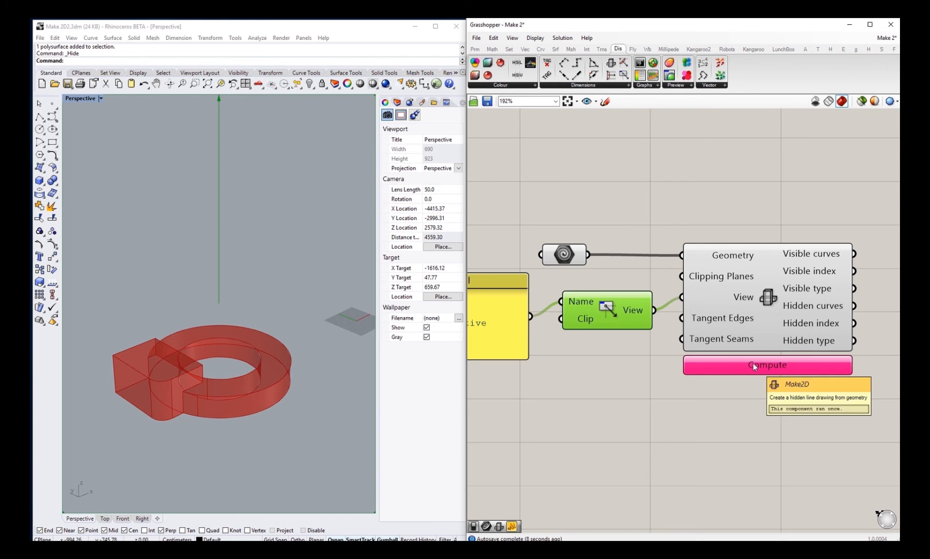
click(753, 363)
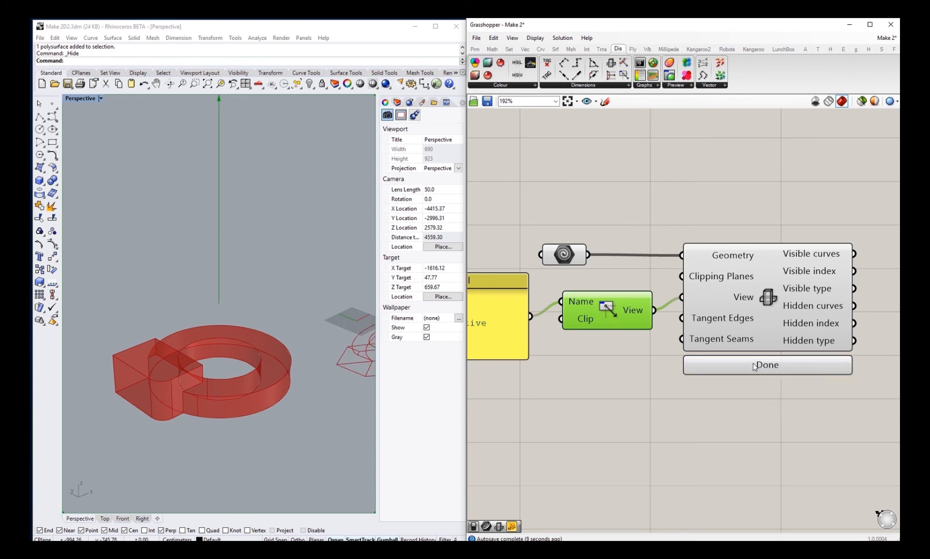
Step: Examine the generated 2D linework in the Top view and compare it with the Perspective view of the model
click(104, 518)
scroll(270, 384, up, 10)
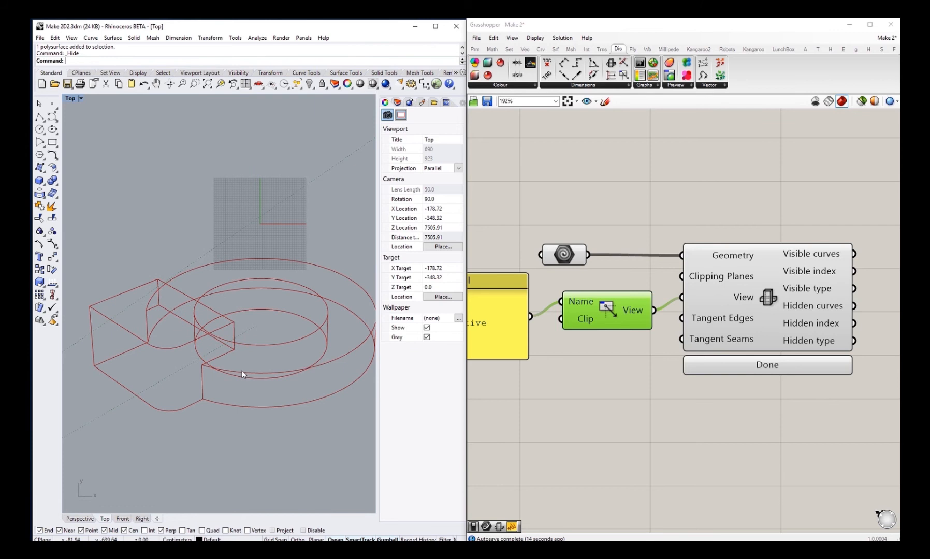
scroll(244, 373, up, 2)
click(88, 519)
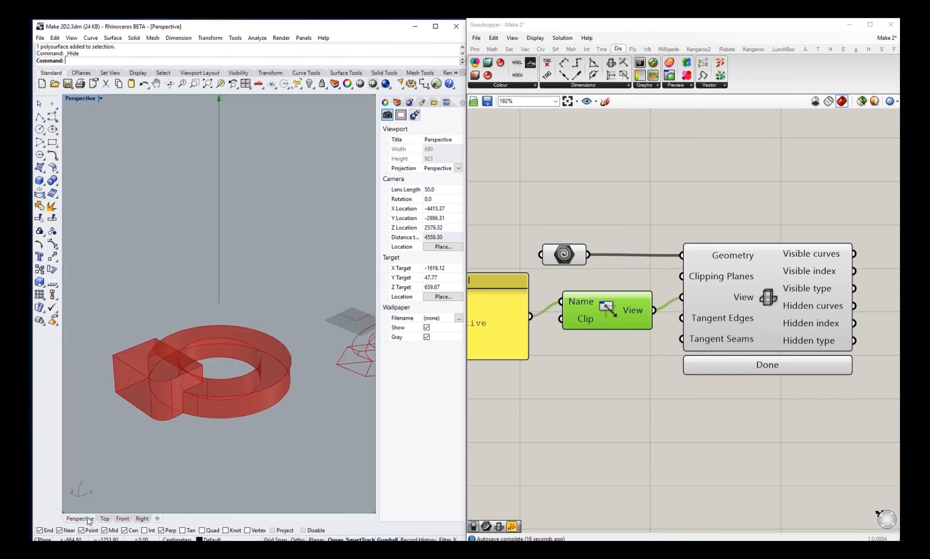
click(105, 519)
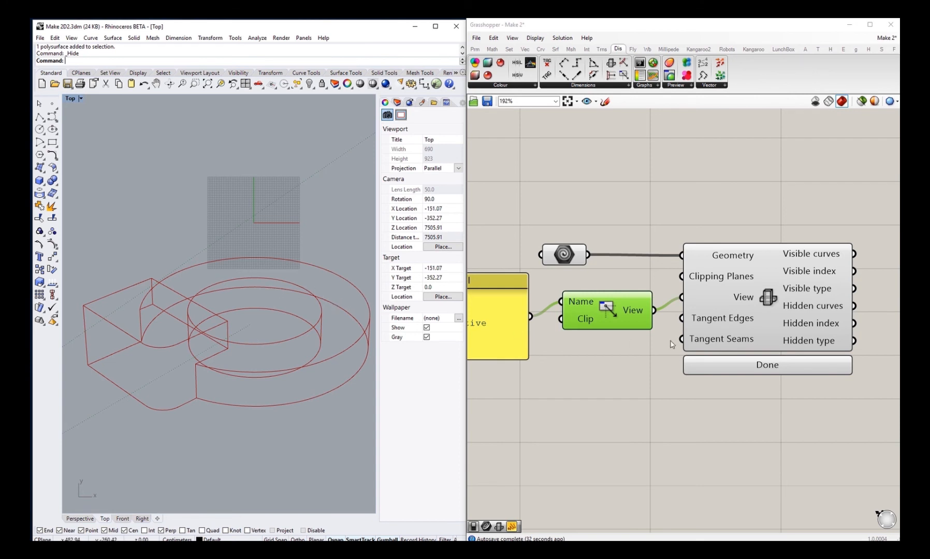
Step: Add a Curve parameter and connect Make2D's Visible curves output to it
right_drag(754, 326, 637, 327)
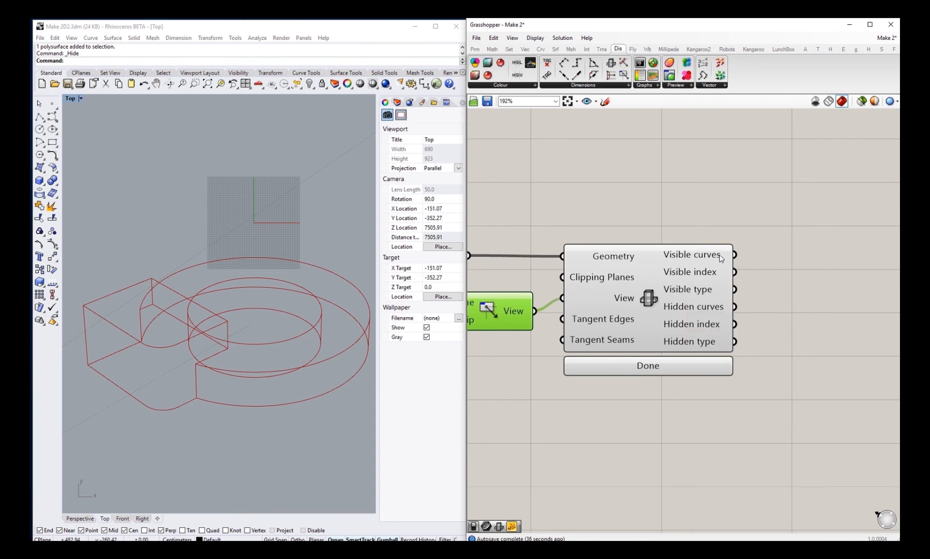
right_drag(717, 282, 695, 254)
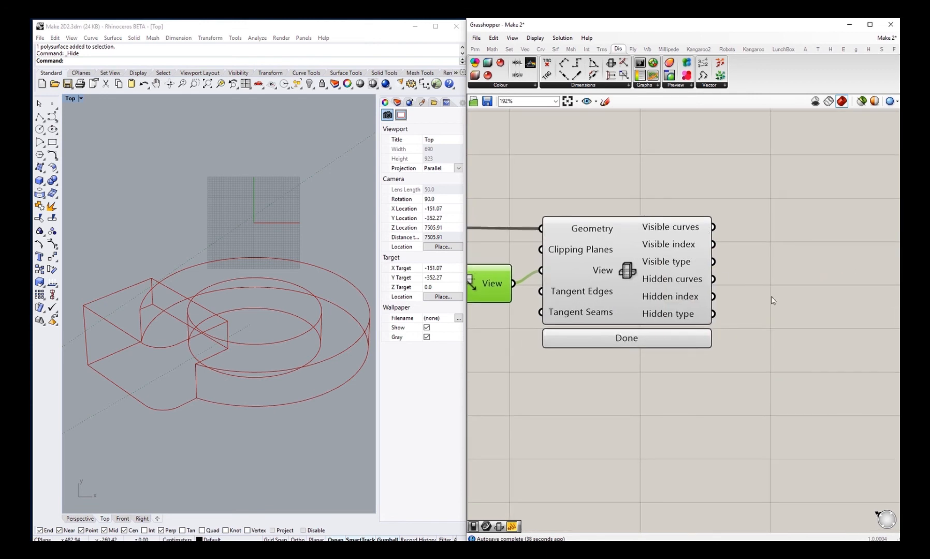
double_click(776, 269)
text(curc)
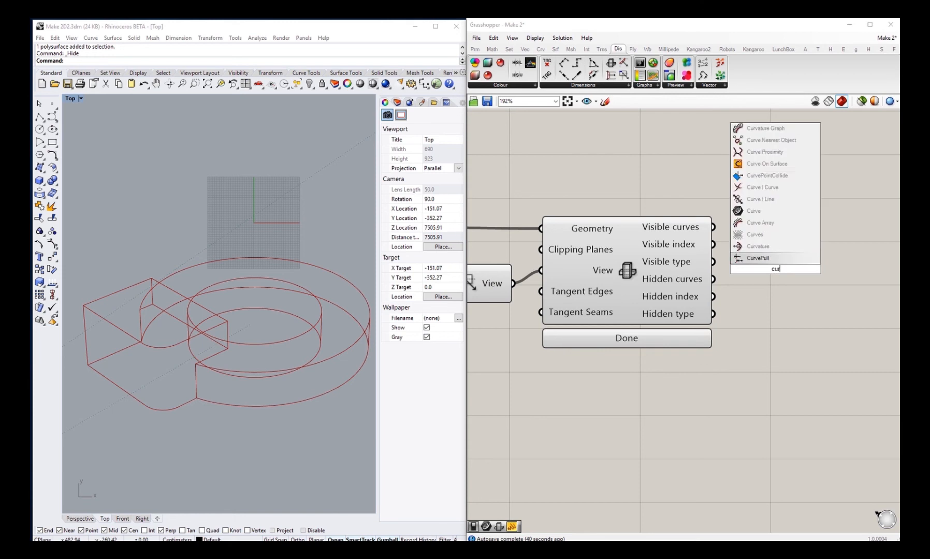
click(753, 233)
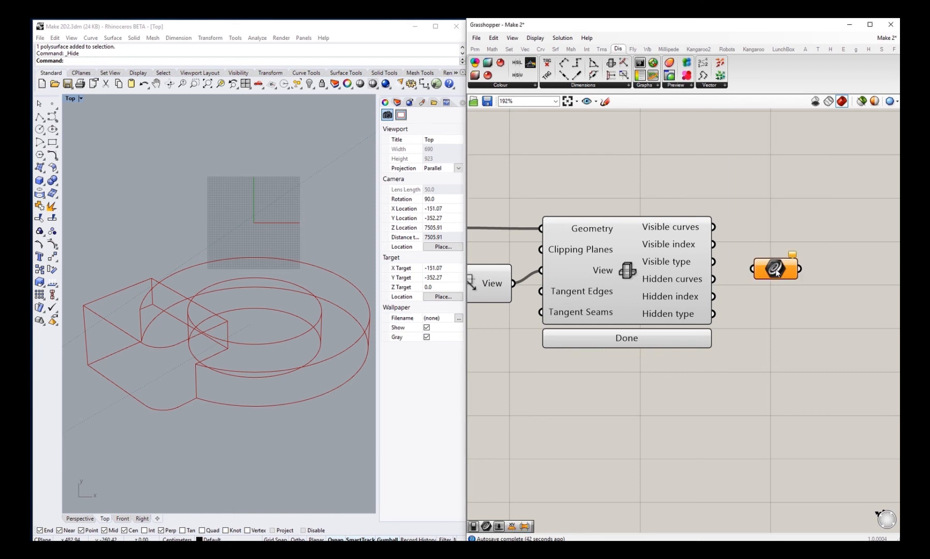
drag(786, 275, 793, 237)
drag(713, 227, 759, 230)
click(748, 280)
Step: Duplicate the Curve parameter for Make2D's Hidden curves output and align the original with the Visible curves output
click(783, 236)
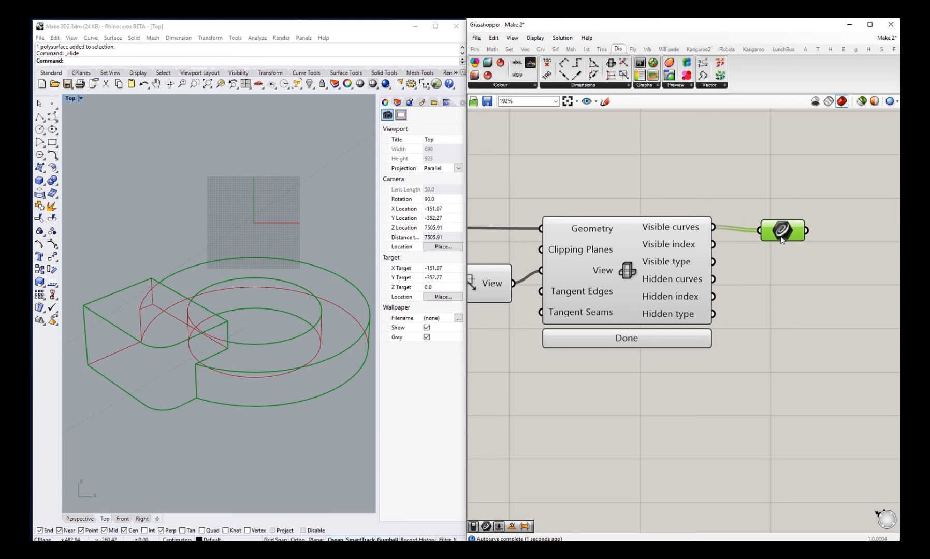
key(ctrl+c)
key(ctrl+v)
drag(784, 249, 781, 292)
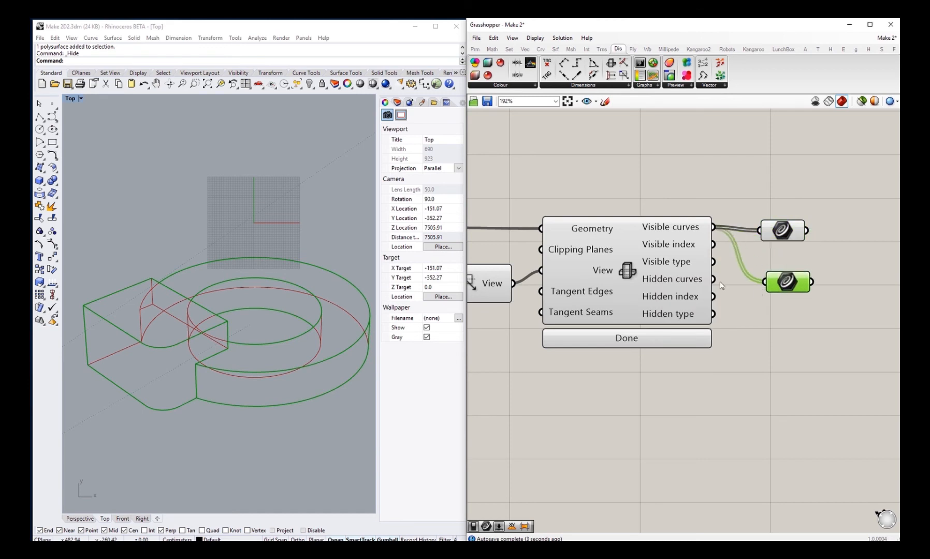
drag(718, 280, 782, 286)
click(746, 321)
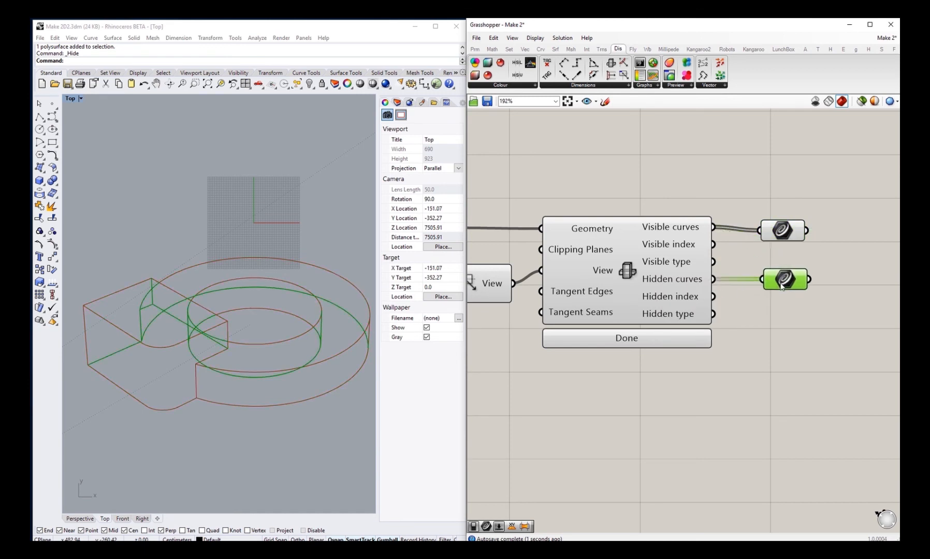
drag(787, 238, 788, 234)
click(789, 189)
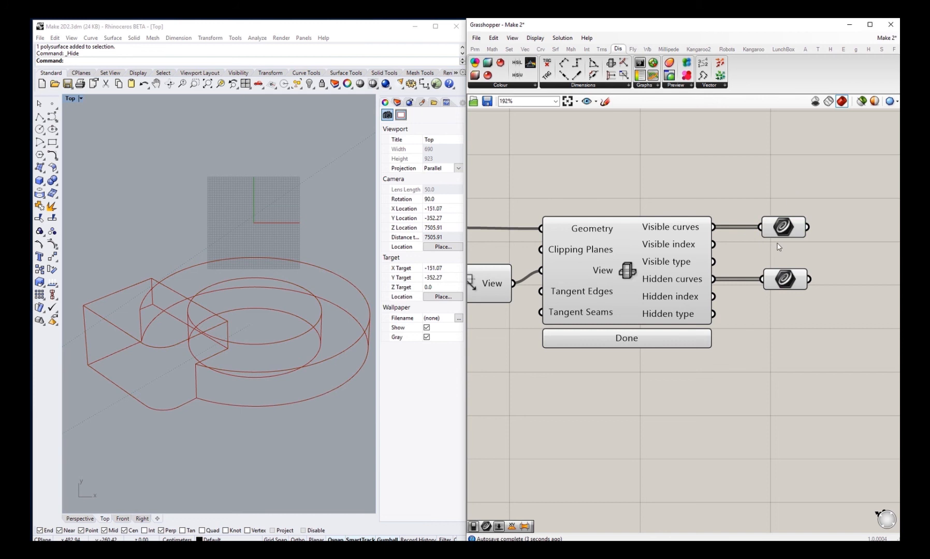
Step: Highlight the linework of the visible curves parameter and turn off the preview of the Make2D component
right_drag(771, 242, 767, 258)
click(770, 240)
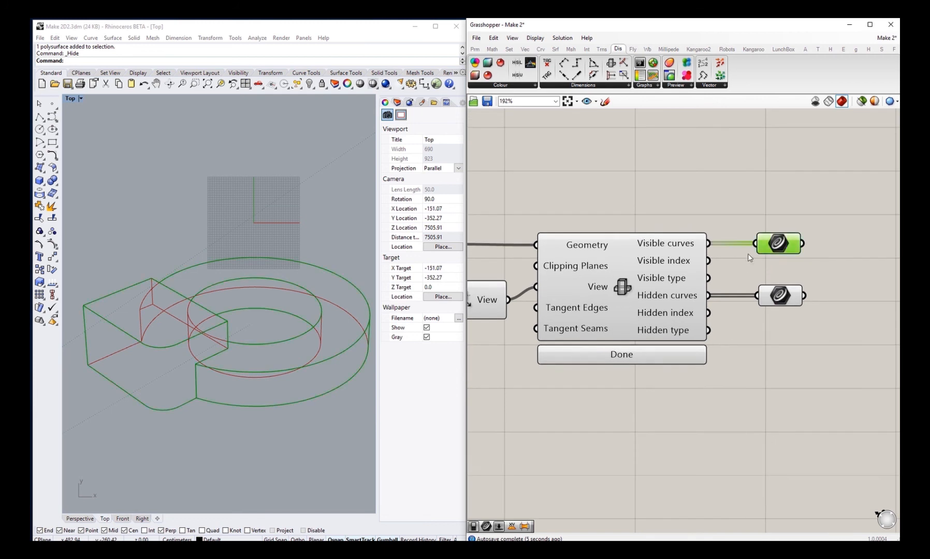
click(658, 267)
middle_click(658, 267)
click(682, 242)
click(742, 274)
Step: Bake the visible curves parameter into Rhino and move the baked linework above the Grasshopper preview in the Top view
click(777, 243)
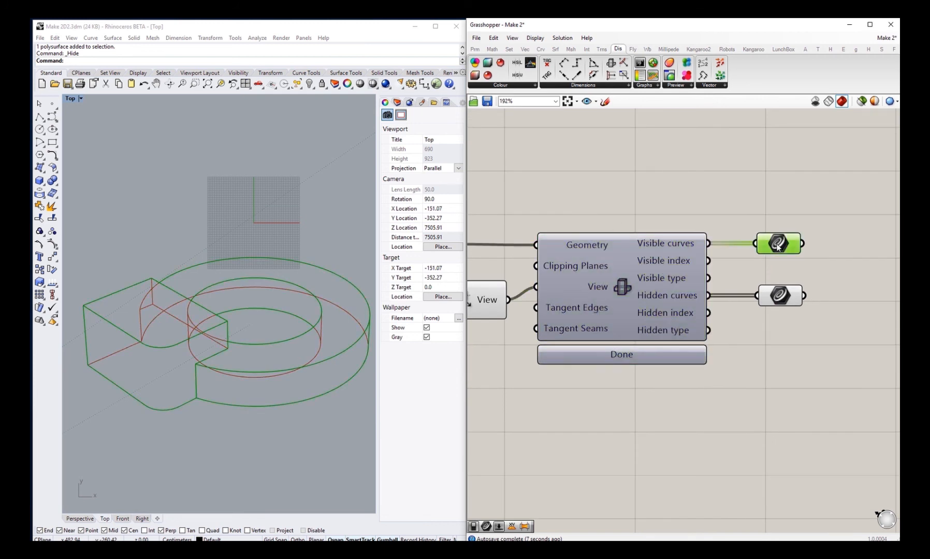
middle_click(778, 246)
click(792, 265)
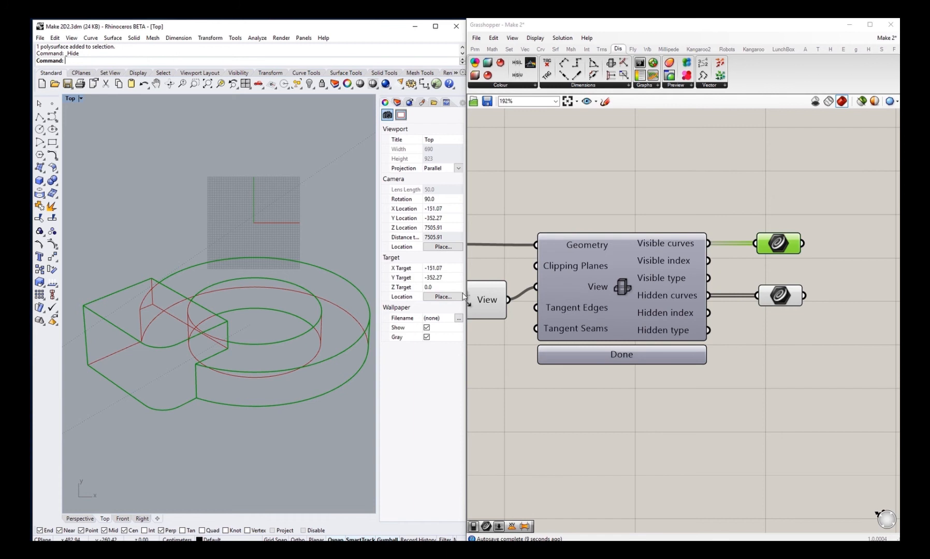
scroll(323, 324, down, 5)
drag(338, 282, 273, 241)
click(304, 316)
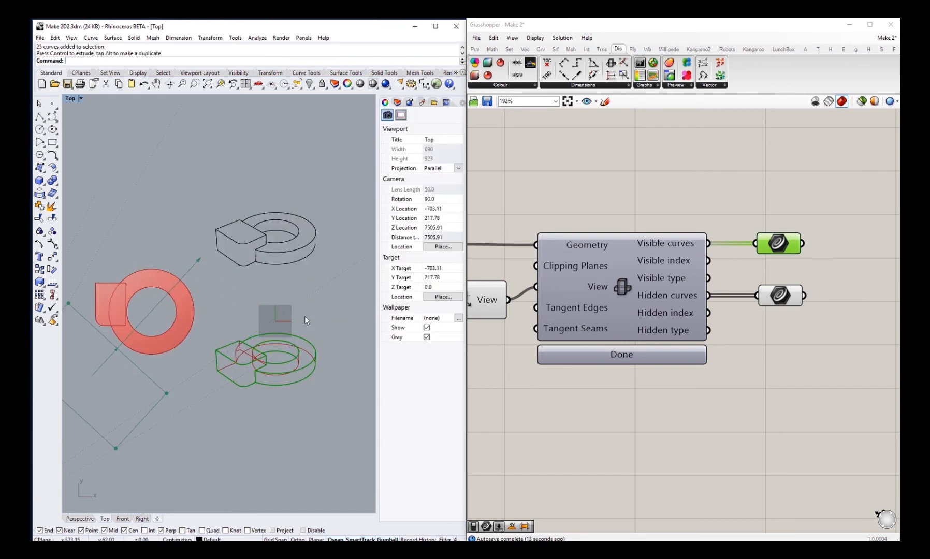
Step: Move the leftover short baked curve from its endpoint to the matching endpoint on the ring of the moved linework
click(314, 354)
scroll(315, 353, up, 6)
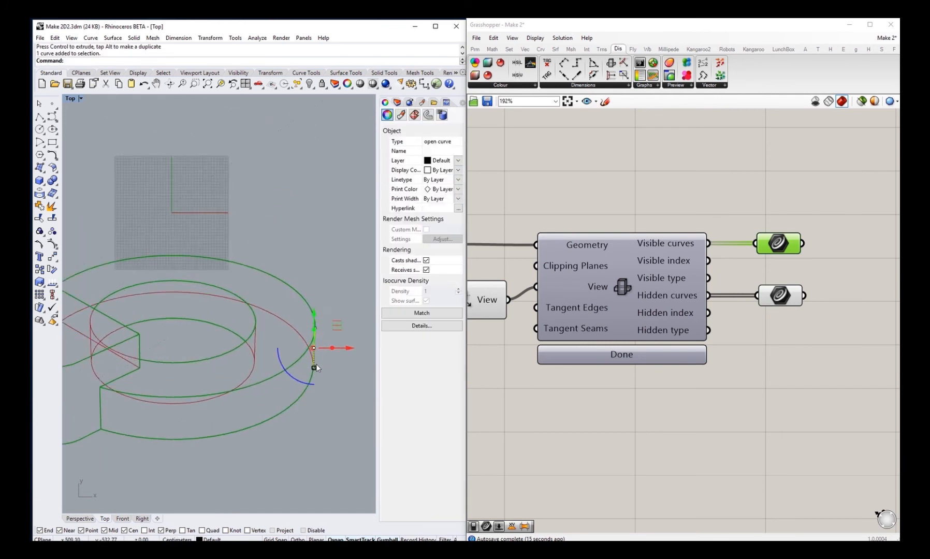
scroll(315, 353, down, 4)
text(Move)
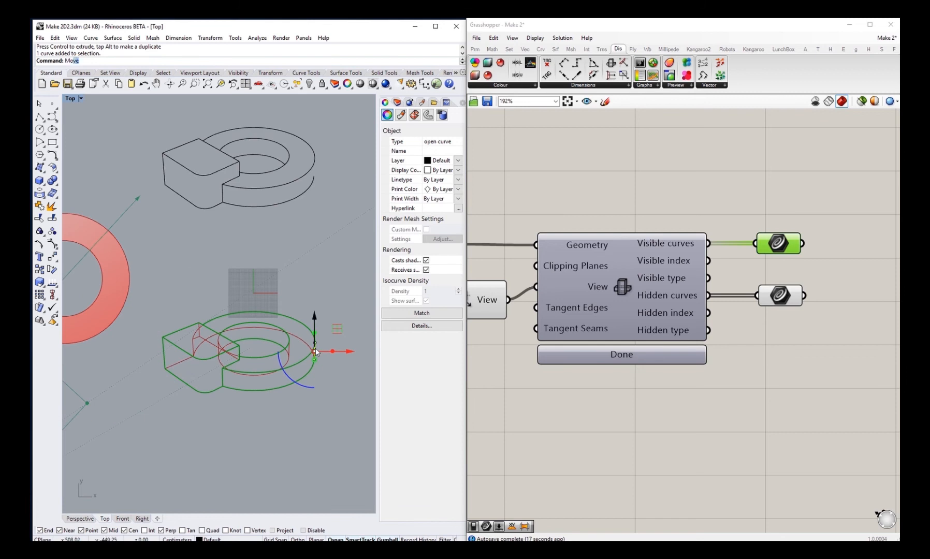
key(Return)
click(315, 354)
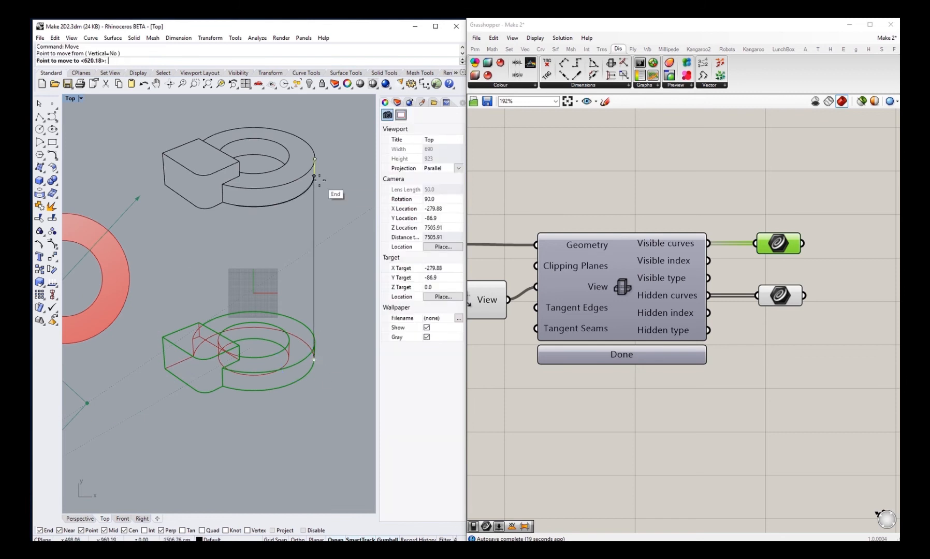
click(315, 169)
click(330, 223)
right_drag(298, 149, 308, 178)
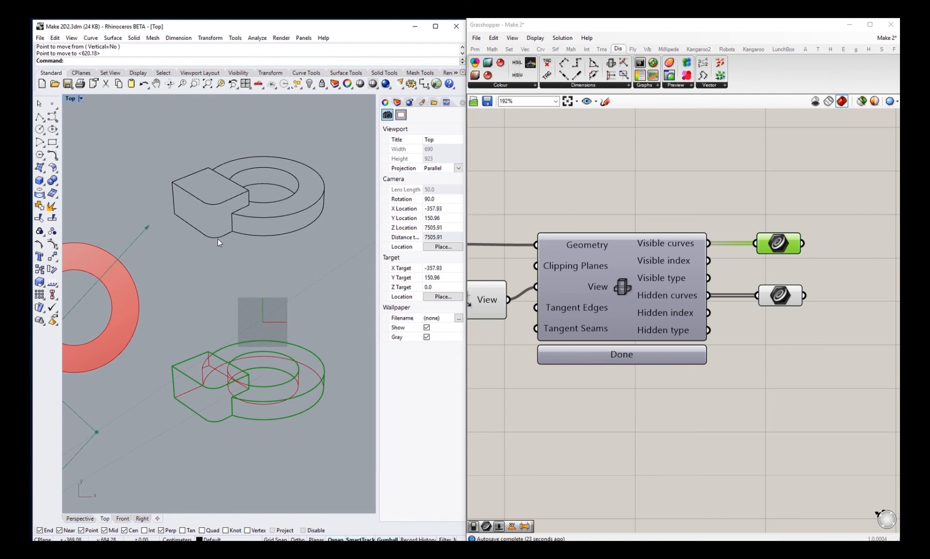
Step: Compare the baked visible linework with the preview, highlighting the curves held by the hidden curves parameter
scroll(278, 187, up, 4)
scroll(285, 301, down, 2)
right_drag(285, 301, 283, 262)
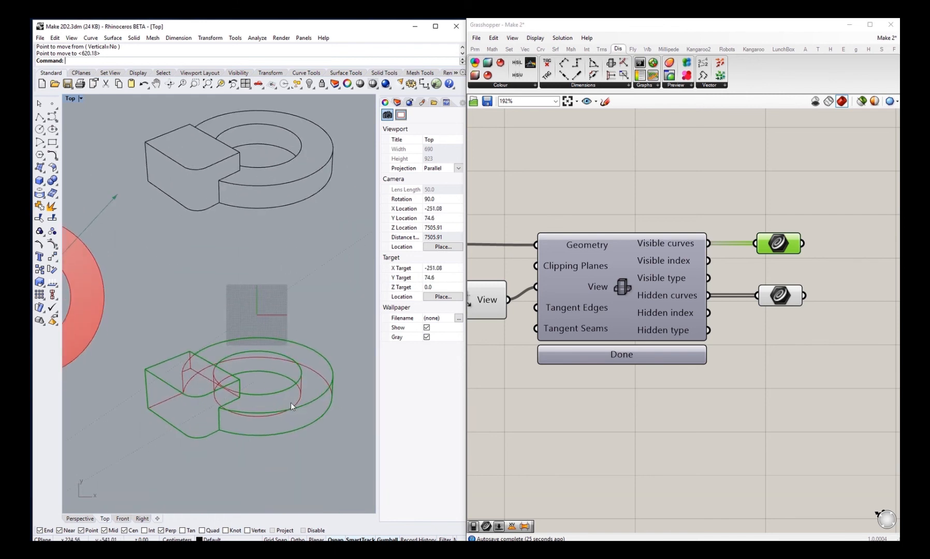
click(780, 297)
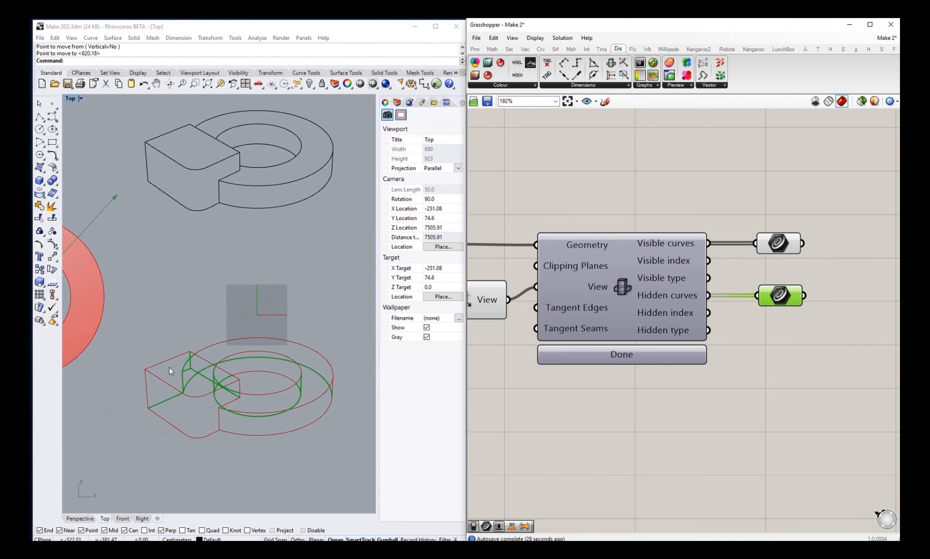
click(224, 337)
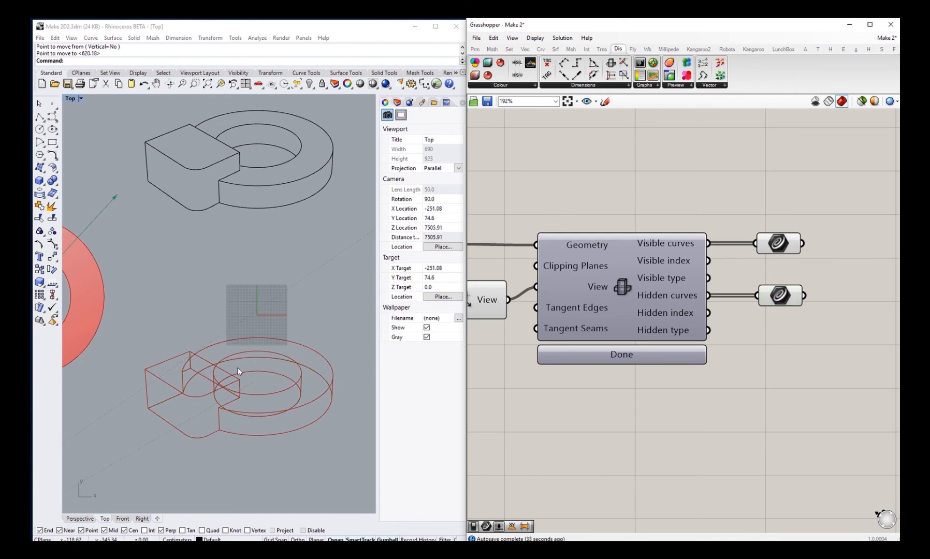
Step: Reposition the named view component so that its output lines up with Make2D's View input
right_drag(224, 397, 274, 357)
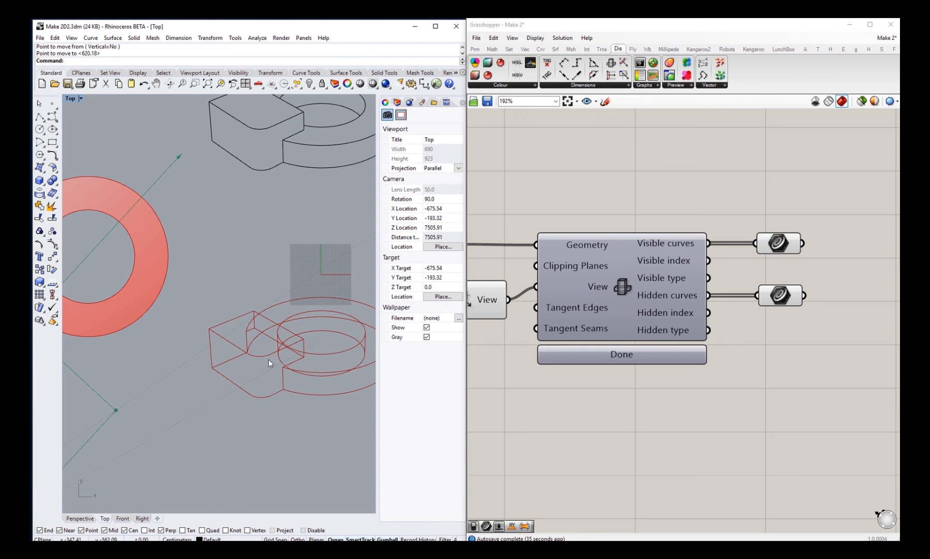
scroll(268, 360, down, 2)
right_drag(597, 373, 676, 387)
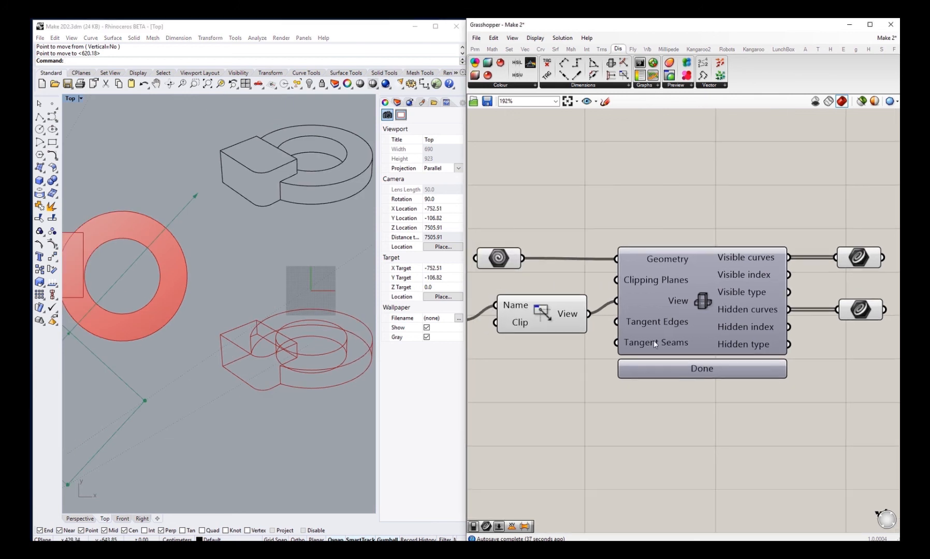
click(524, 309)
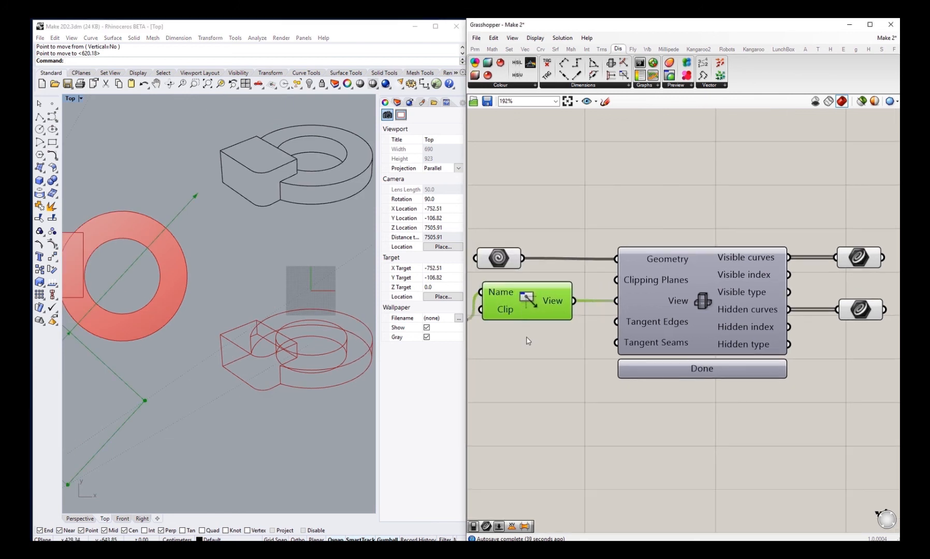
right_drag(654, 300, 735, 301)
right_drag(787, 338, 693, 346)
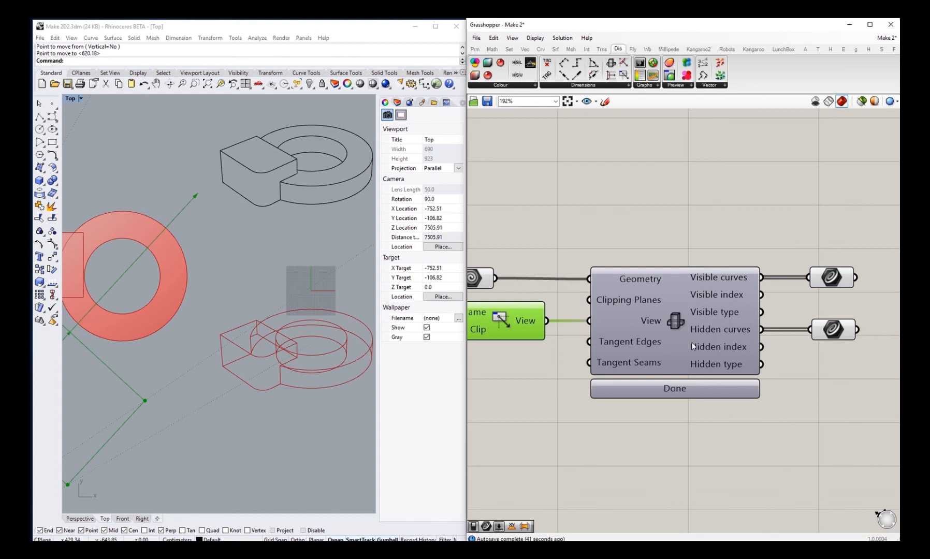
right_drag(612, 324, 638, 335)
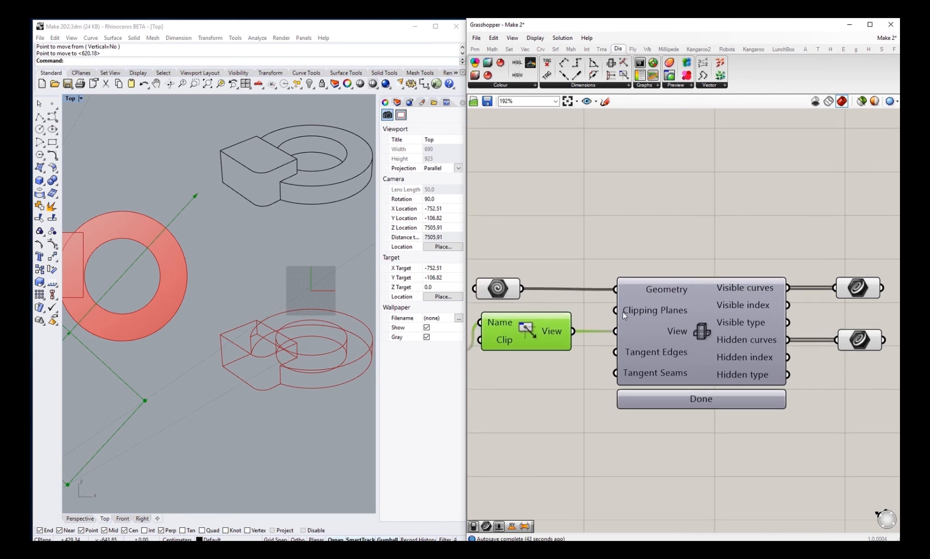
Step: Draw a corner-to-corner rectangular plane surface on the ground beside the ring model in the Perspective view
click(82, 519)
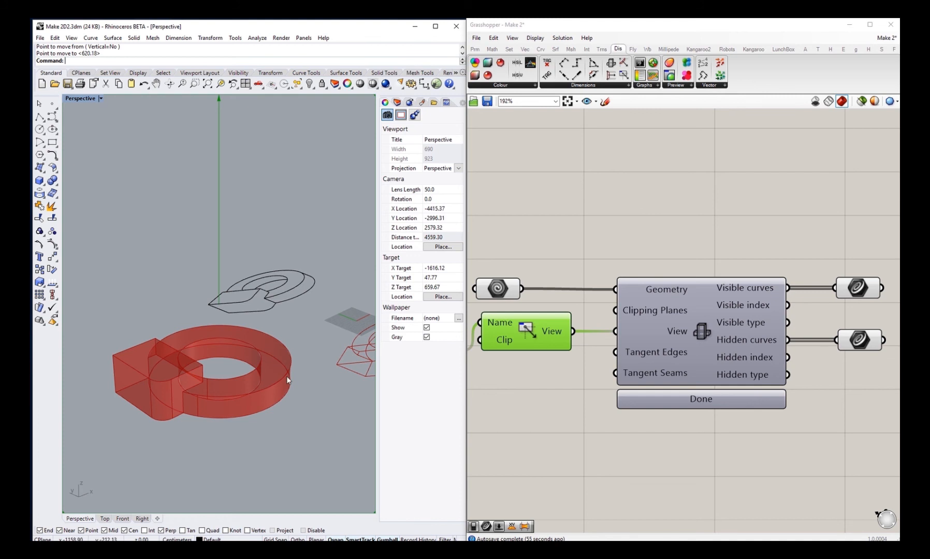
scroll(286, 375, up, 2)
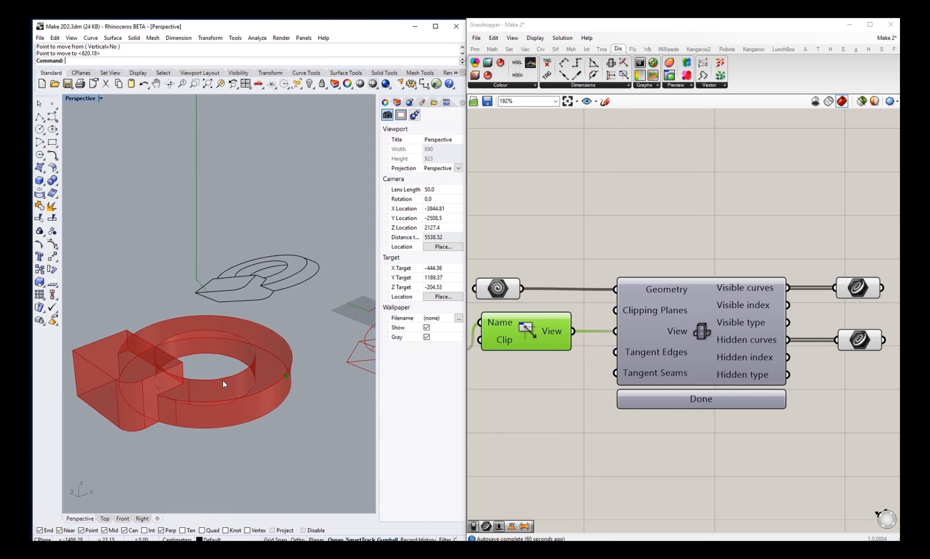
click(39, 168)
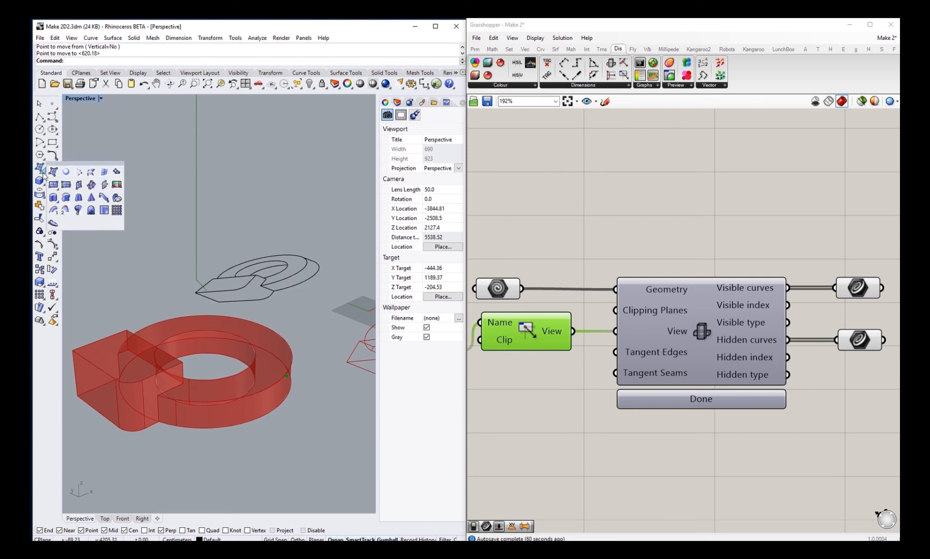
click(53, 184)
click(299, 301)
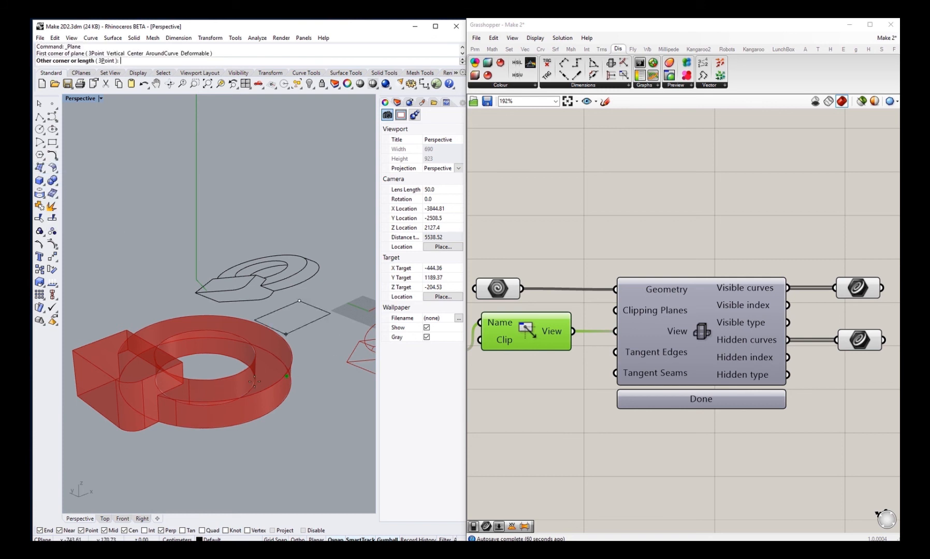
click(271, 500)
click(297, 437)
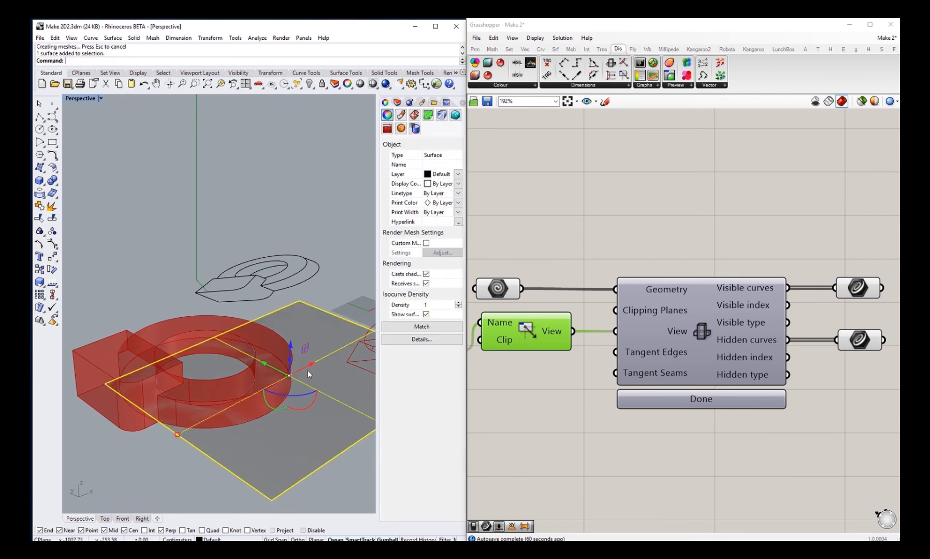
Step: Move the plane surface over the model and raise it so that it cuts horizontally through the solid
drag(307, 370, 166, 360)
mouse_move(263, 456)
right_down()
mouse_move(263, 424)
mouse_move(276, 442)
right_up()
drag(229, 337, 226, 321)
right_drag(260, 380, 239, 384)
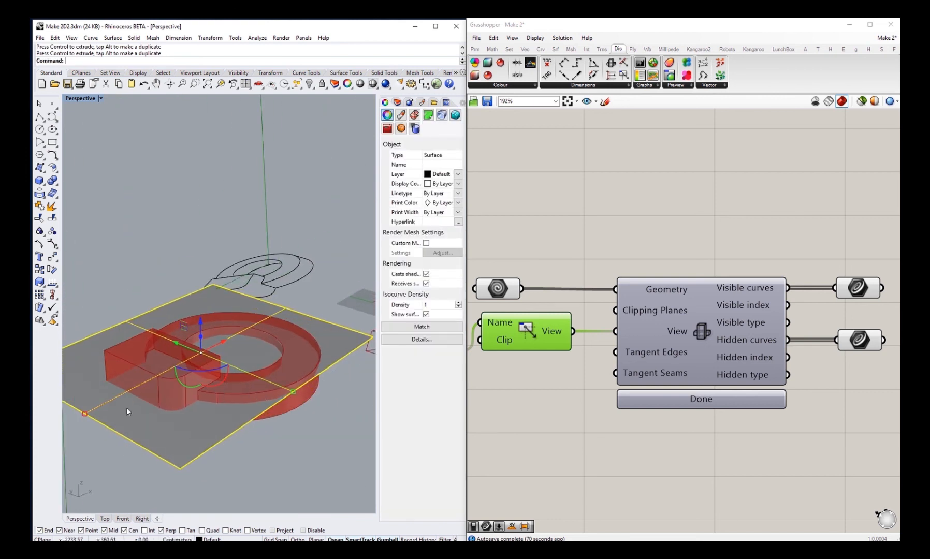
drag(187, 347, 195, 349)
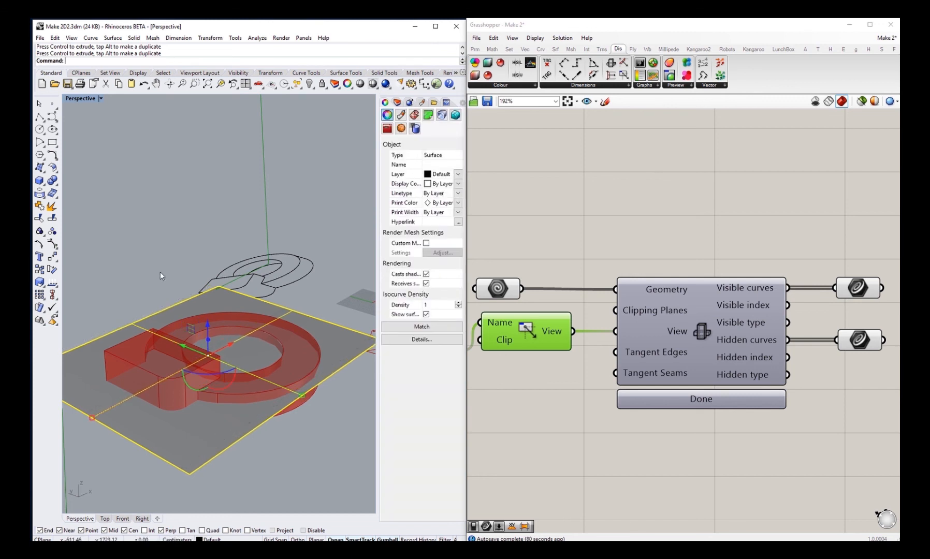
Step: Add a Surface parameter to the Grasshopper canvas above the perspective panel
right_drag(514, 412, 630, 421)
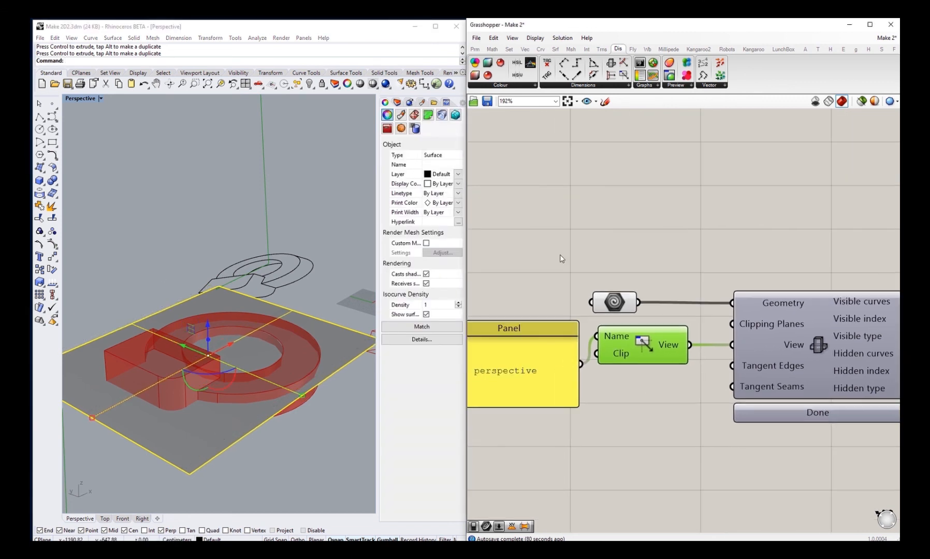
double_click(543, 251)
right_drag(558, 298, 568, 299)
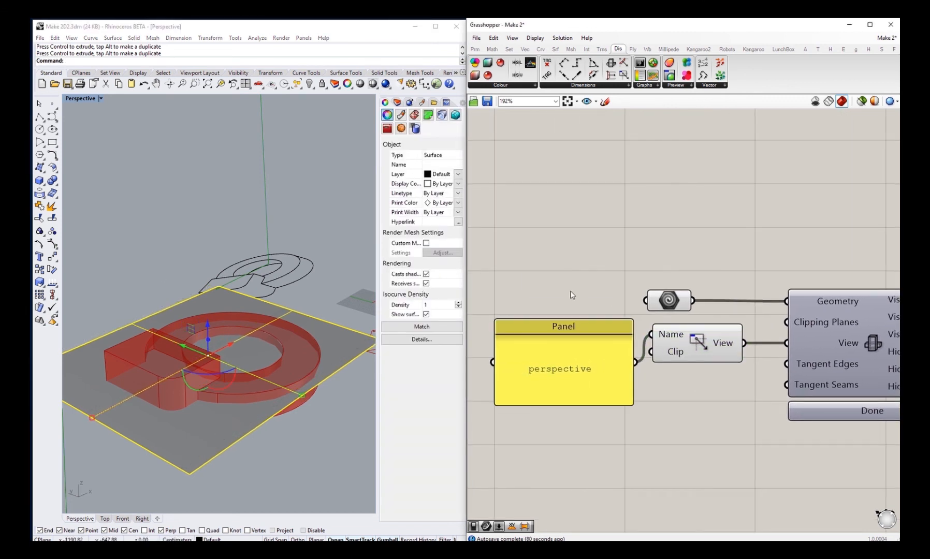
double_click(571, 292)
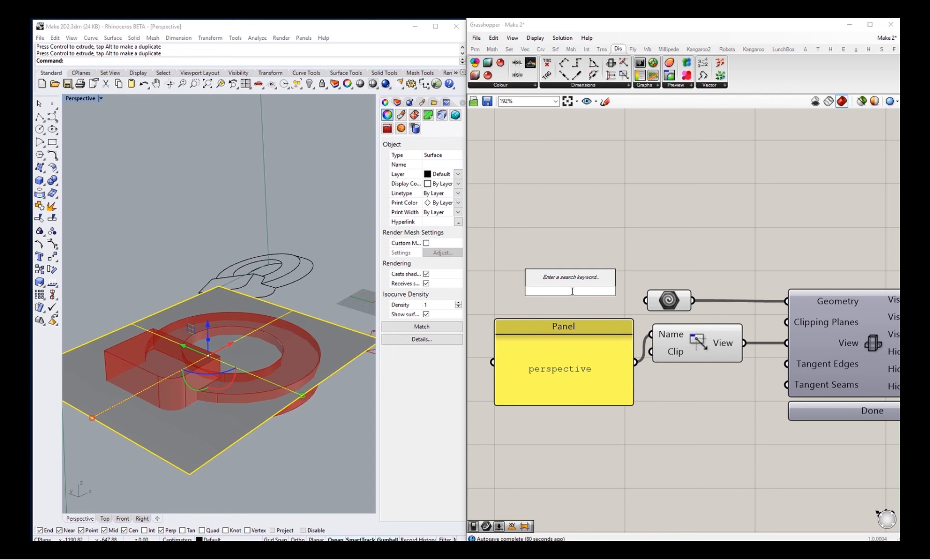
text(pla)
key(BackSpace)
key(BackSpace)
key(BackSpace)
text(surface)
key(Return)
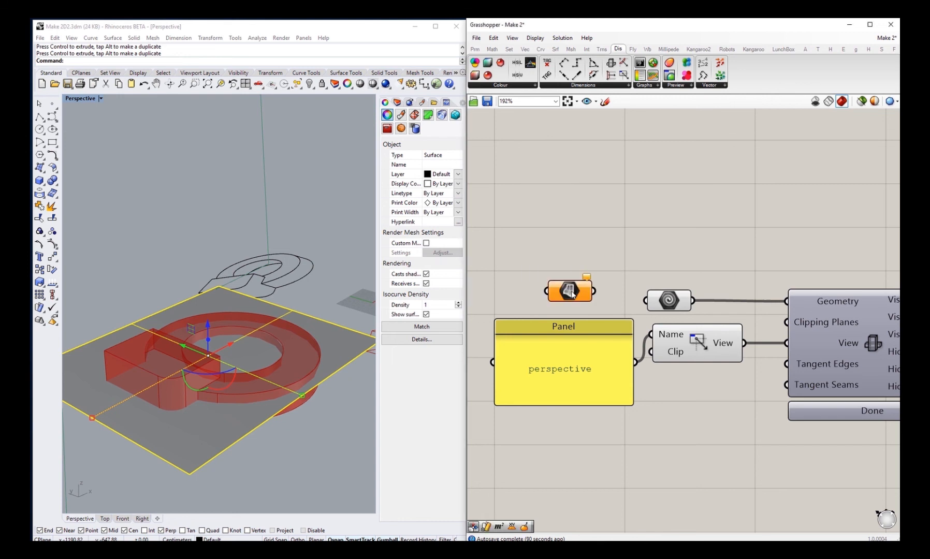
drag(553, 282, 521, 282)
Step: Add an Area component and connect the Surface parameter to its Geometry input
double_click(564, 268)
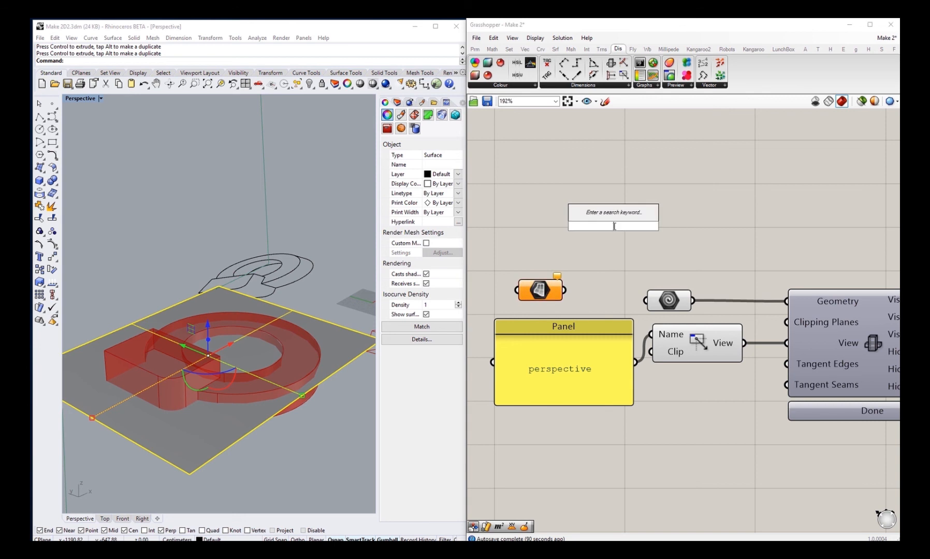
text(area)
key(Return)
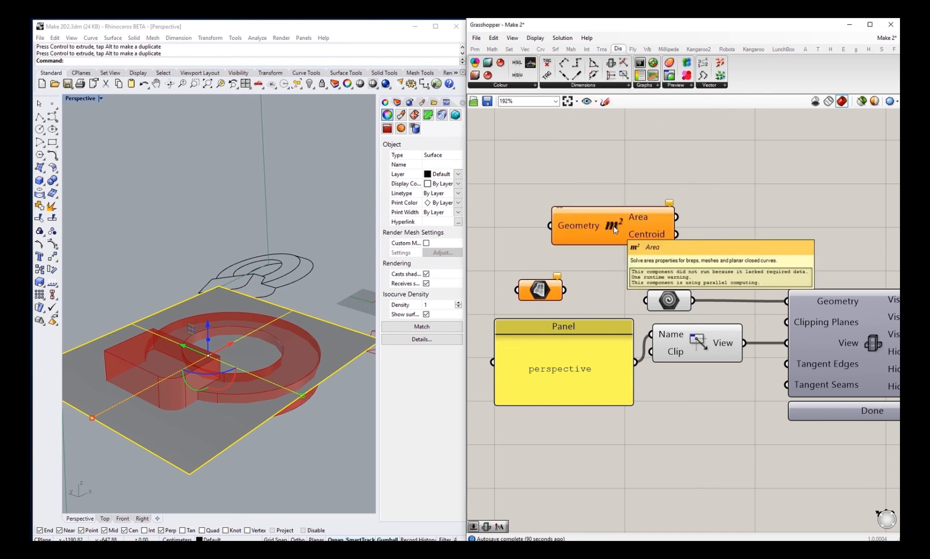
drag(602, 234, 622, 278)
mouse_move(564, 290)
mouse_down()
mouse_move(575, 265)
mouse_move(510, 270)
mouse_up()
Step: Reference the cutting plane surface in the Surface parameter and move the Area component closer to it
right_click(506, 273)
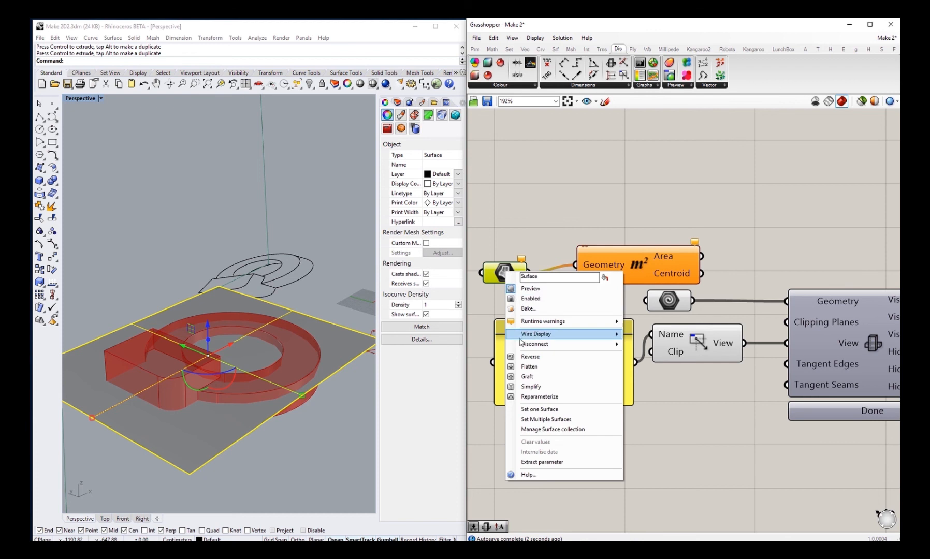
click(539, 409)
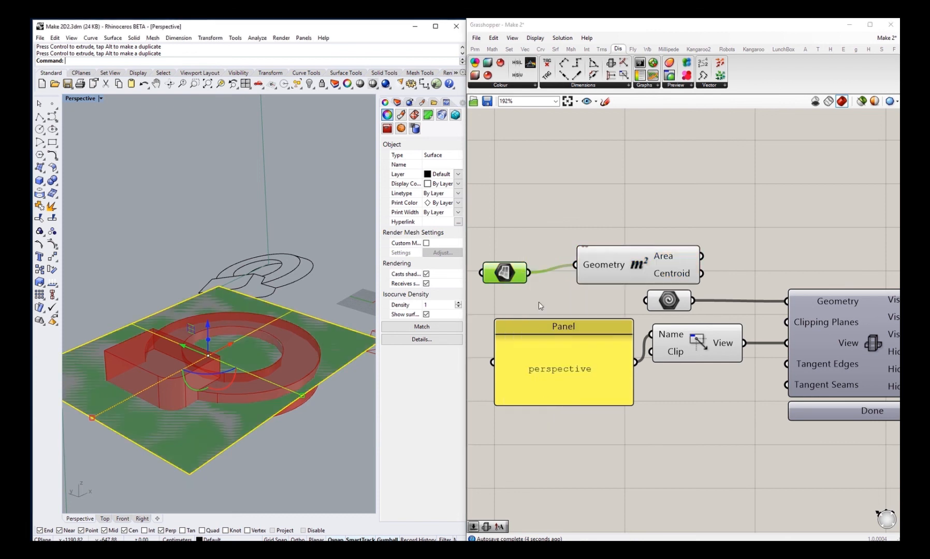
drag(614, 270, 592, 277)
Step: Add an XY Plane component next to the Area component's outputs
right_drag(709, 287, 632, 280)
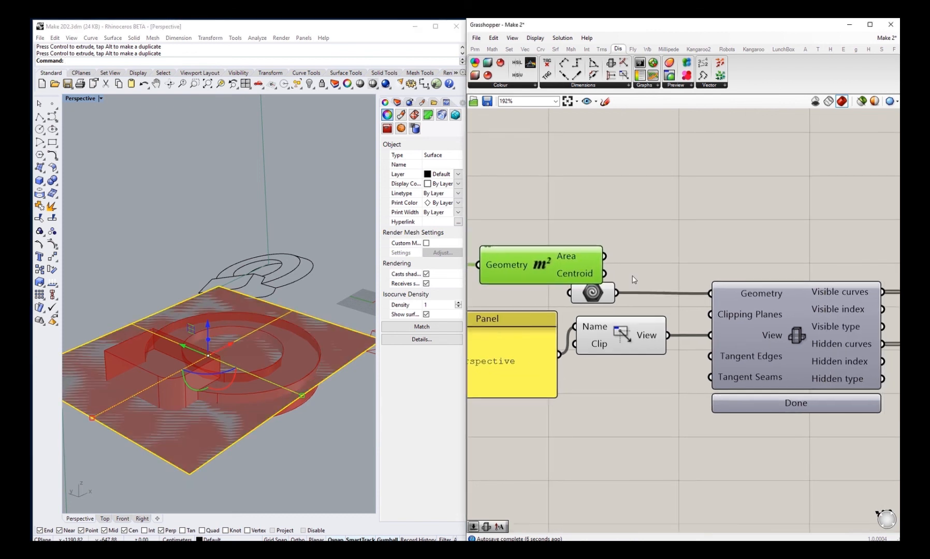
double_click(660, 263)
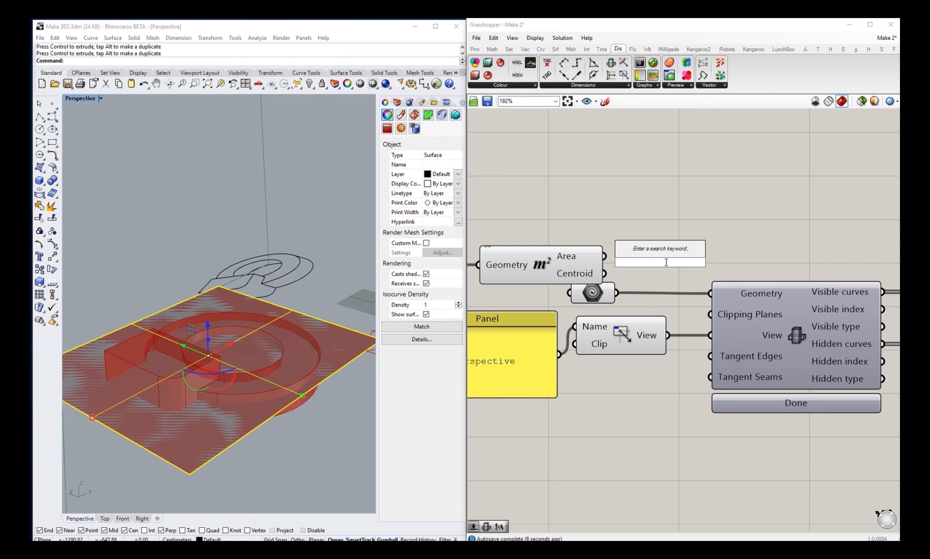
text(xy)
key(Return)
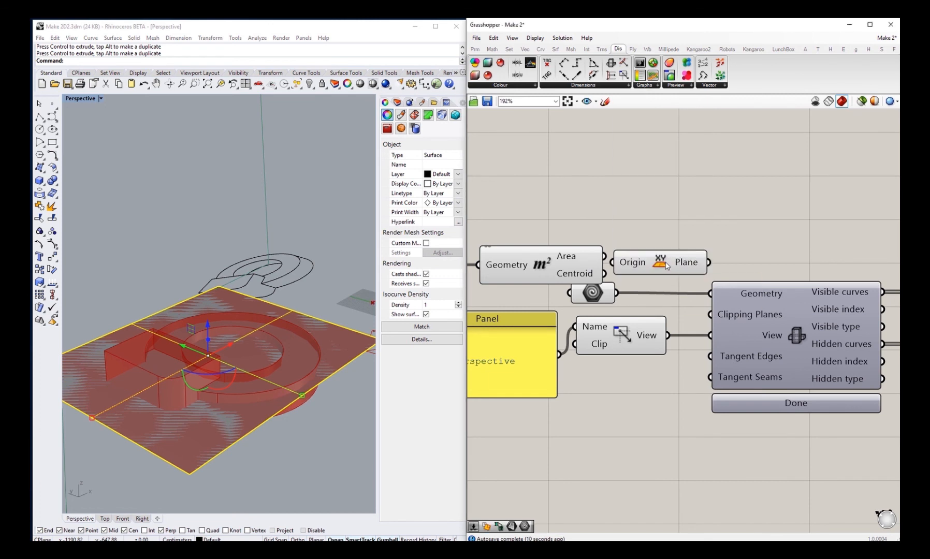
Step: Move the perspective panel and its View component together down the canvas to free space beside the Make2D component
right_drag(623, 269, 725, 239)
drag(749, 195, 526, 237)
scroll(622, 251, down, 3)
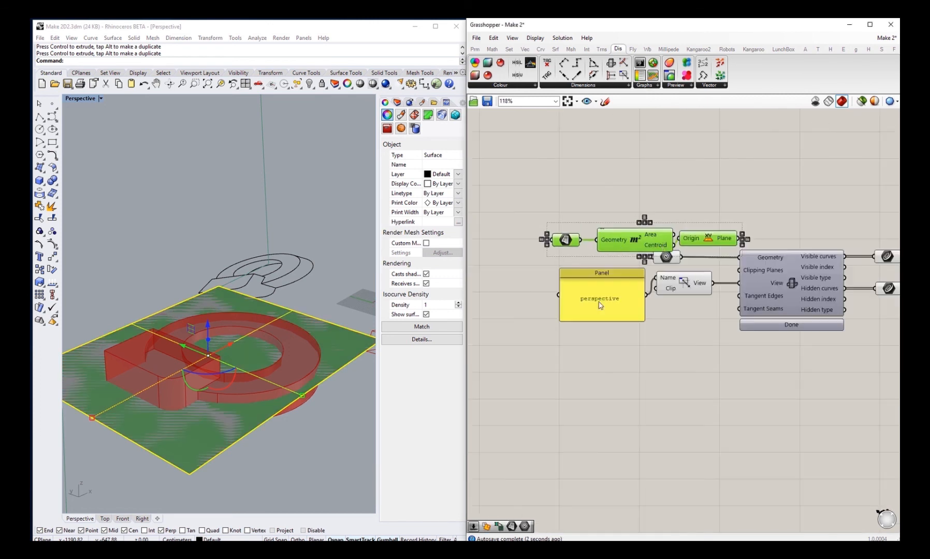
drag(689, 311, 594, 286)
drag(682, 282, 630, 327)
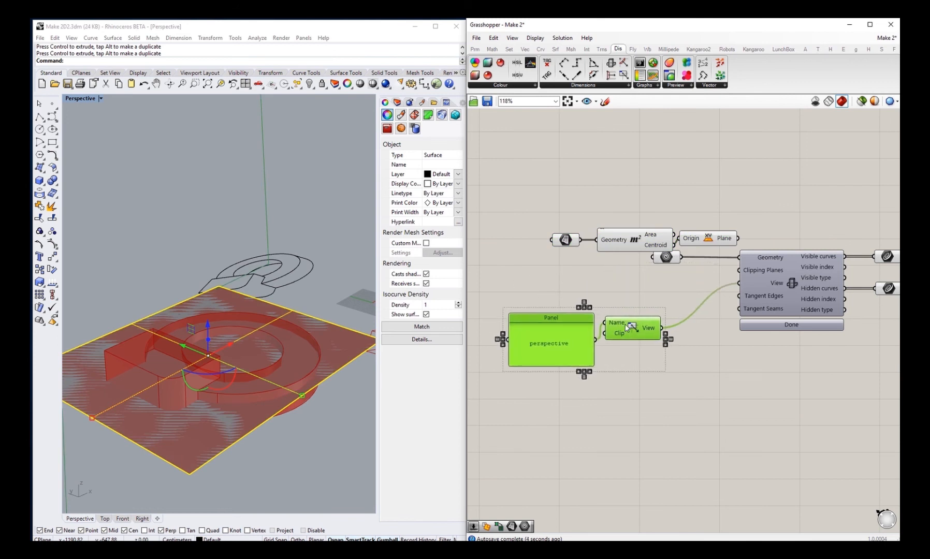
Step: Move the Surface, Area and XY Plane components below the geometry parameter and connect the Plane output to Make2D's Clipping Planes input
drag(719, 200, 550, 254)
drag(700, 240, 643, 281)
click(679, 208)
right_drag(702, 249, 649, 254)
drag(627, 285, 686, 275)
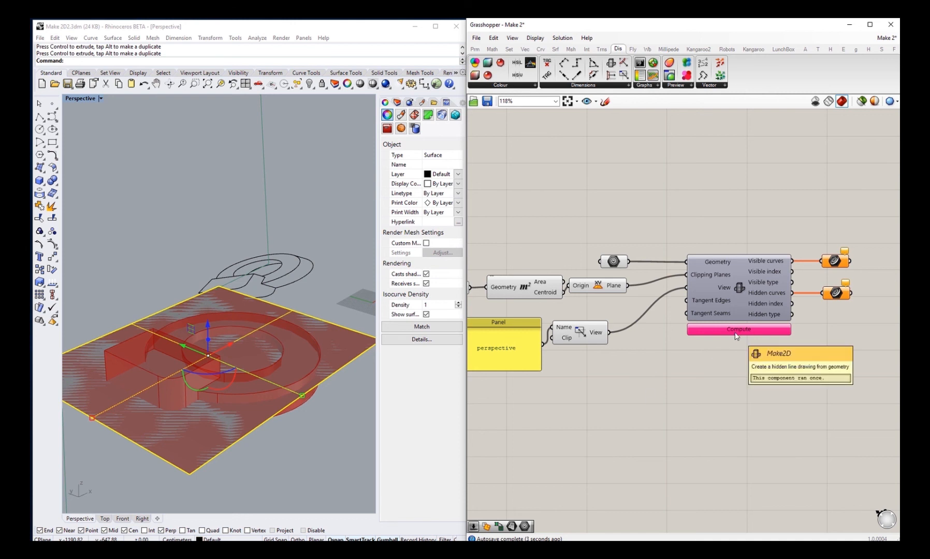
Step: Hide the cutting plane surface in the Rhino Perspective viewport and recompute the Make2D component in Grasshopper
mouse_move(292, 395)
right_down()
mouse_move(279, 406)
mouse_move(292, 389)
mouse_move(302, 403)
mouse_move(294, 404)
right_up()
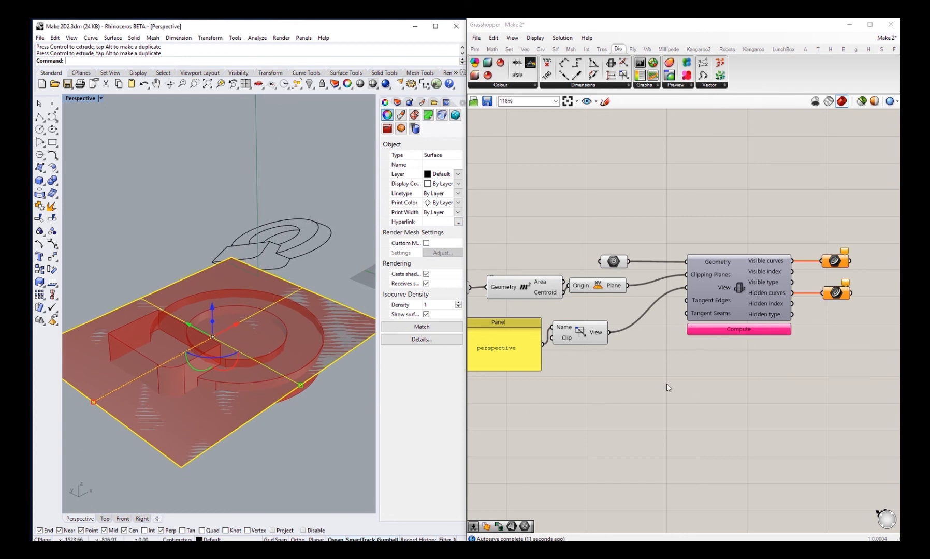
click(189, 431)
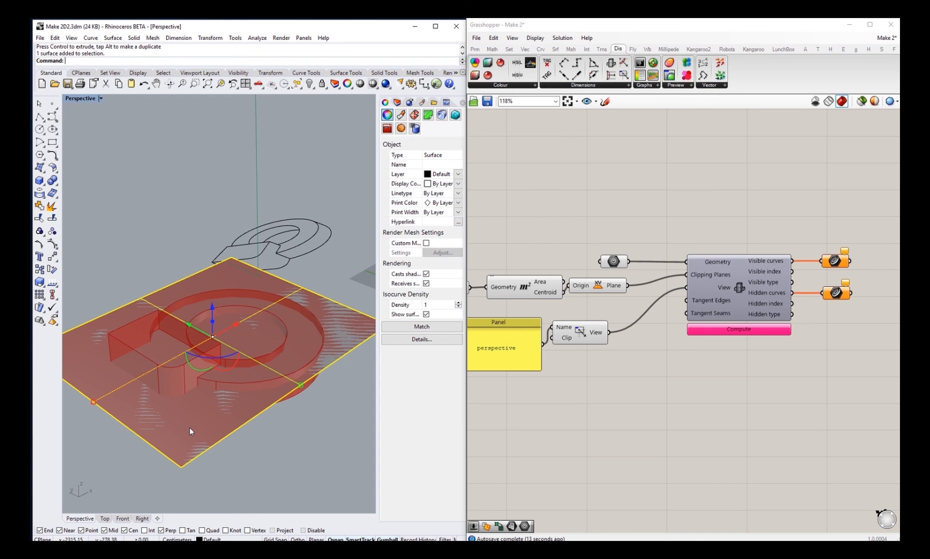
key(ctrl+h)
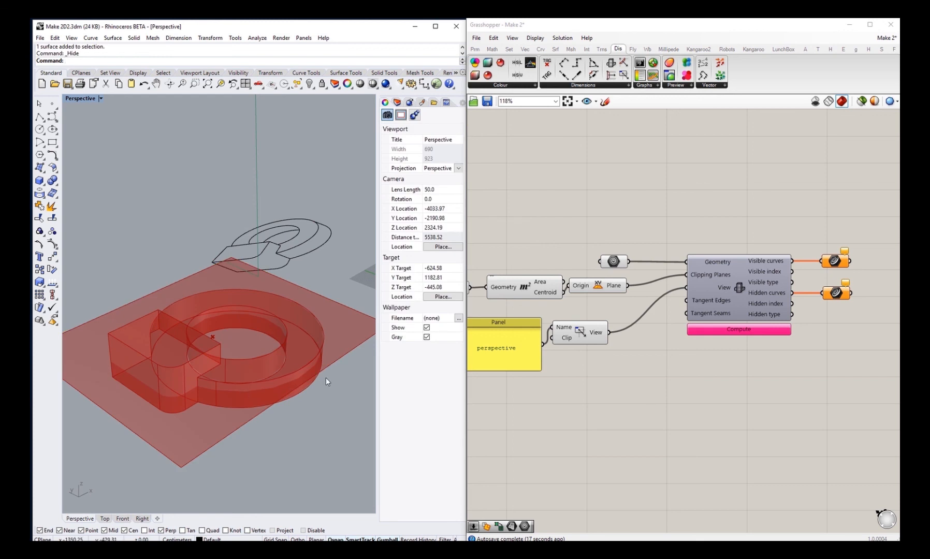
click(677, 402)
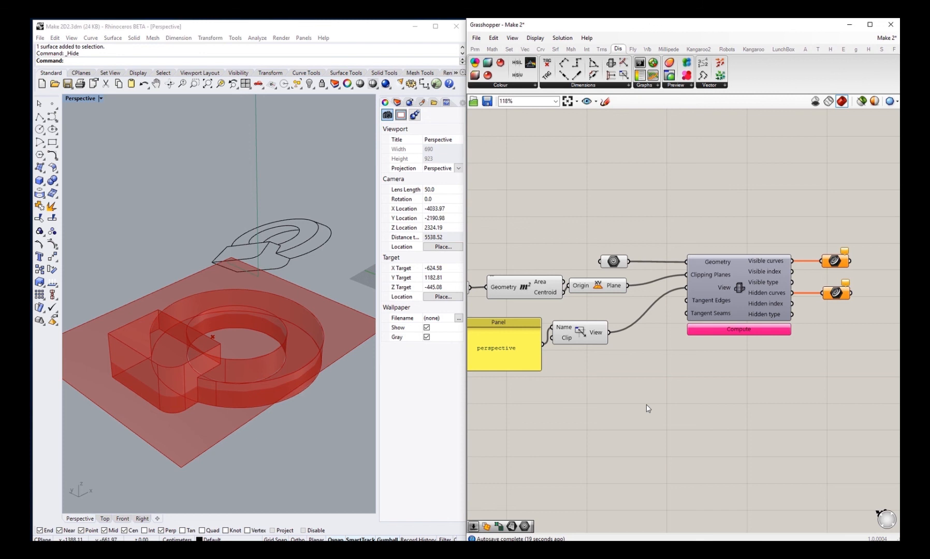
click(724, 329)
click(739, 334)
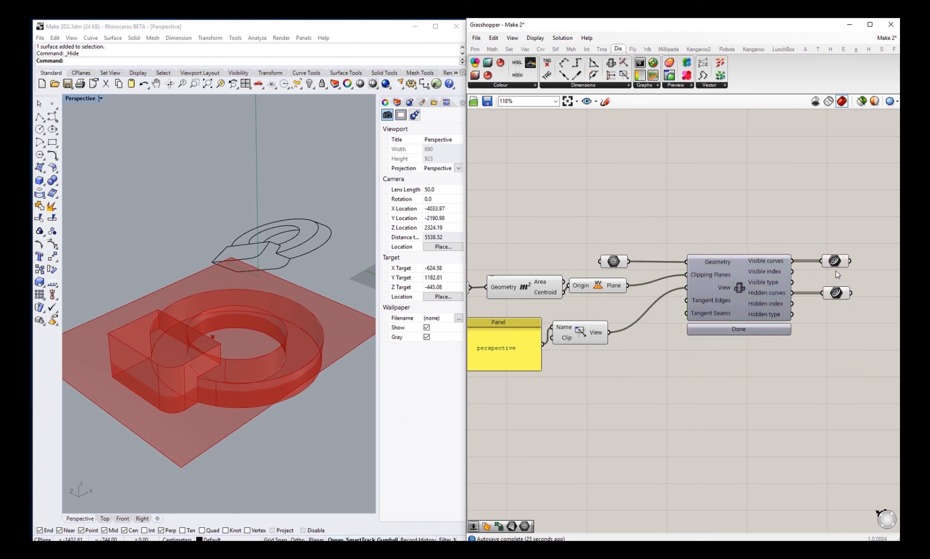
Step: Bake the clipped visible curves and move the baked curves above the earlier unclipped drawing in Rhino's Top view
click(104, 519)
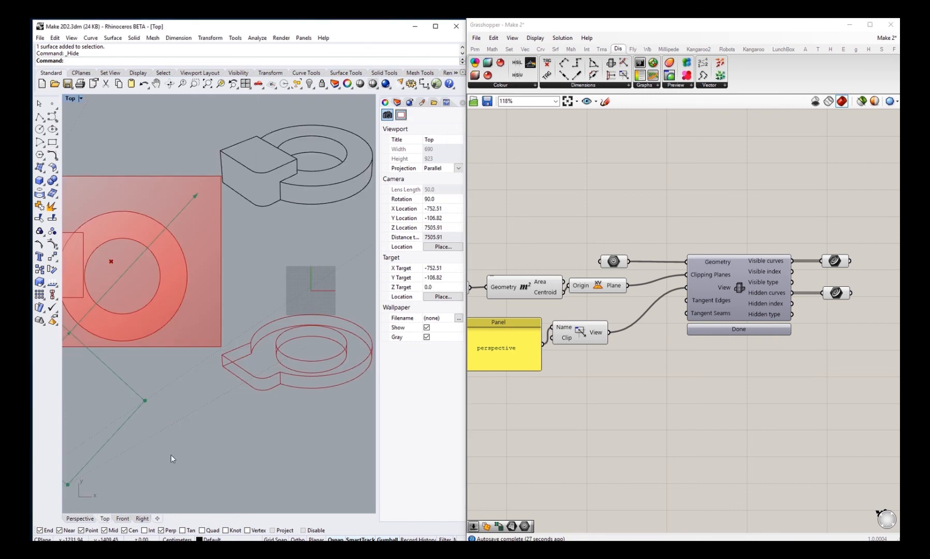
right_drag(305, 364, 220, 365)
scroll(221, 357, up, 5)
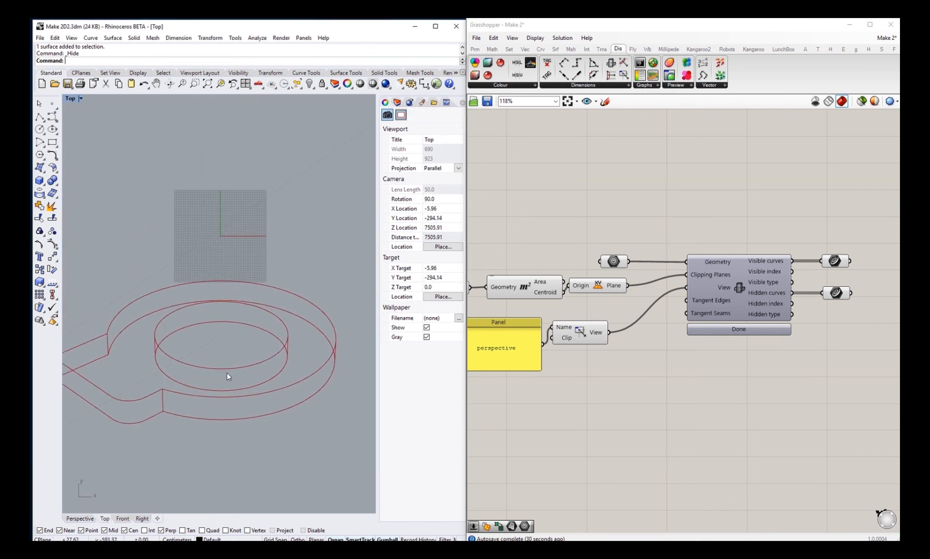
scroll(263, 388, down, 3)
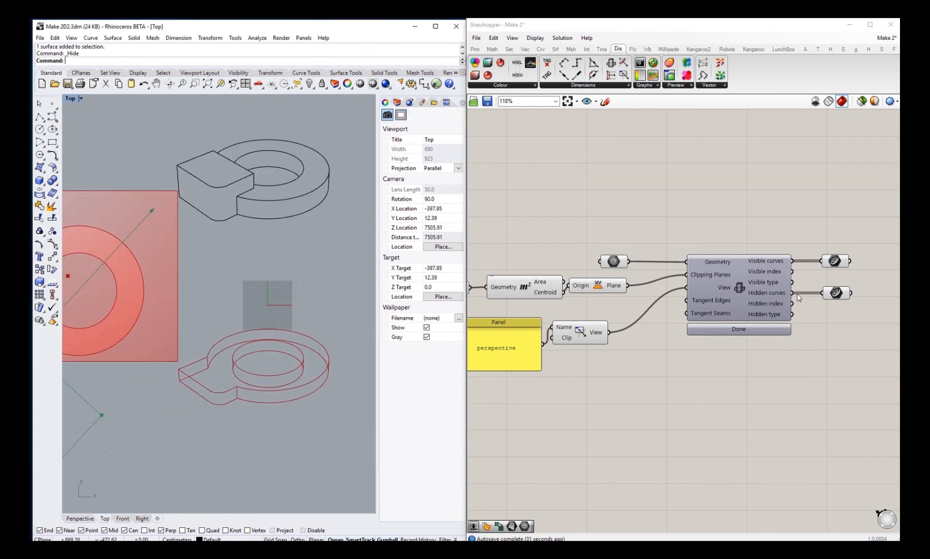
click(834, 262)
middle_click(835, 260)
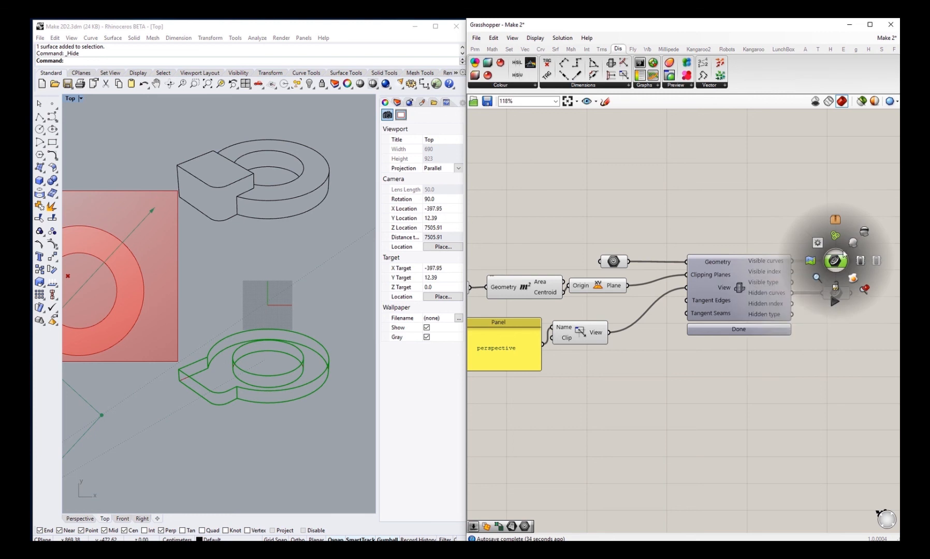
drag(163, 434, 352, 315)
right_drag(311, 353, 300, 423)
drag(242, 402, 210, 153)
key(Escape)
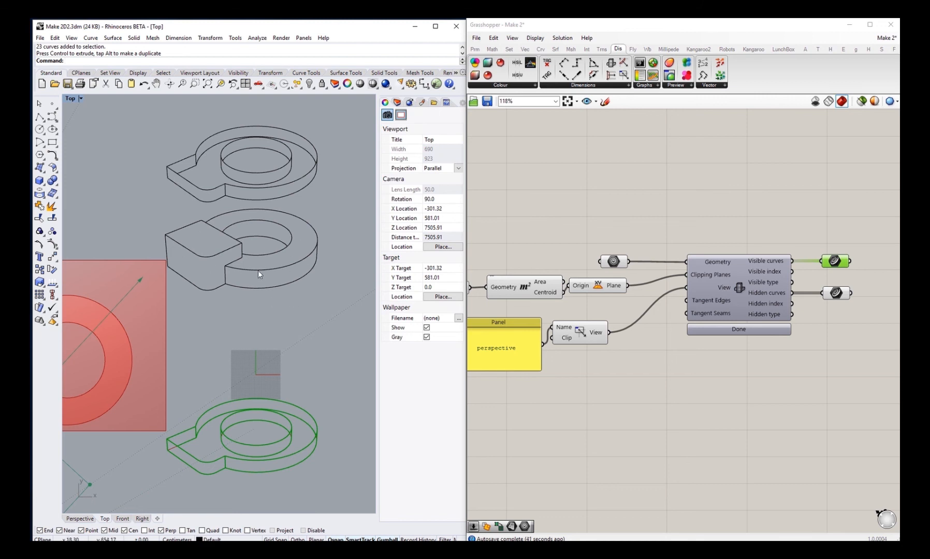
Step: Add a Boolean Toggle below the View component in Grasshopper and connect it to Make2D's Tangent Edges input
scroll(259, 233, up, 6)
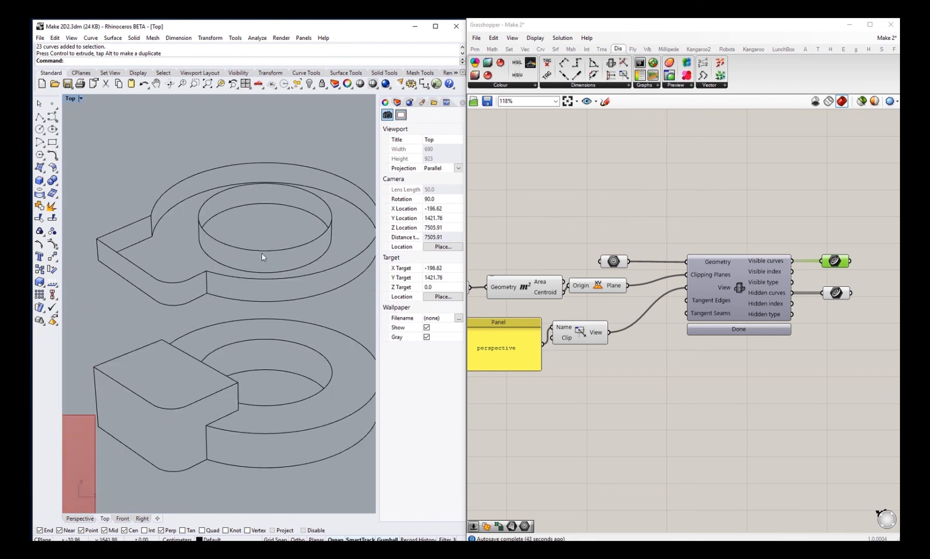
scroll(262, 254, down, 8)
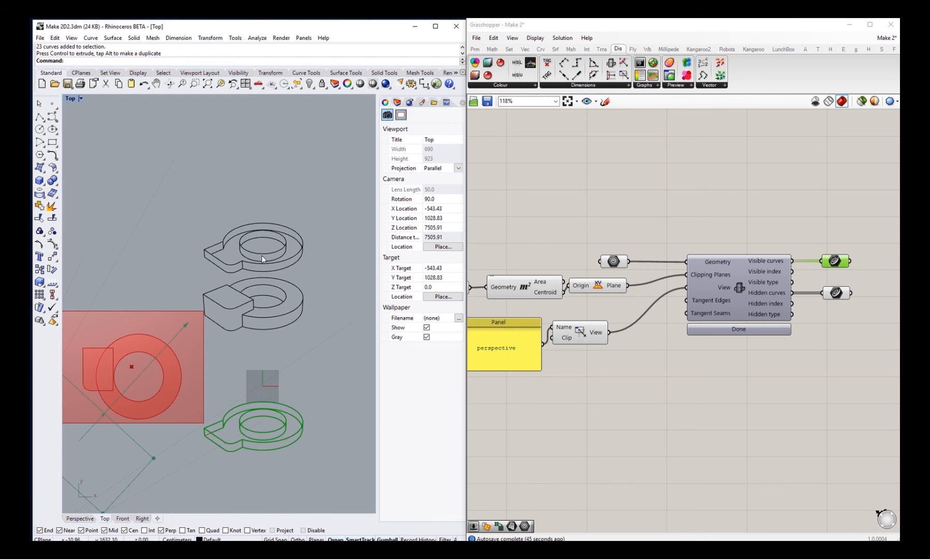
right_drag(263, 295, 268, 244)
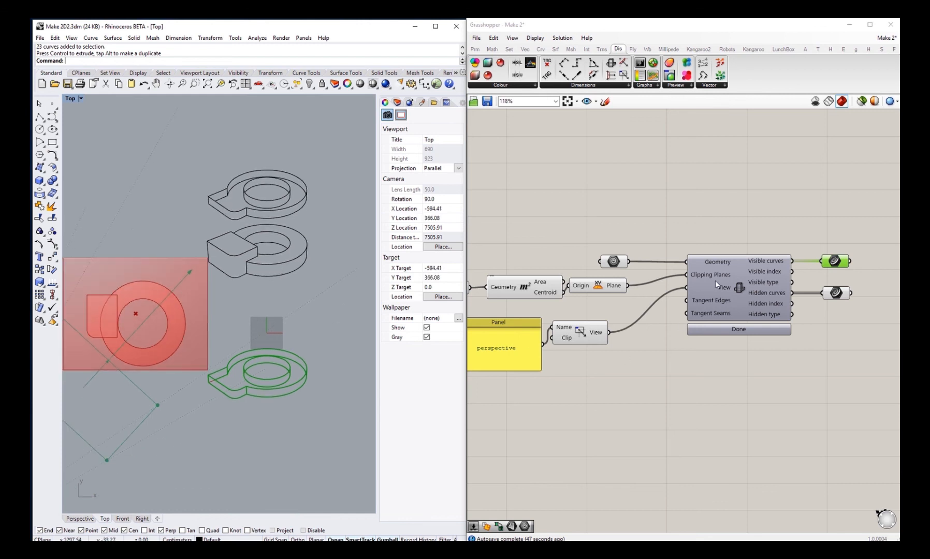
right_drag(682, 328, 667, 330)
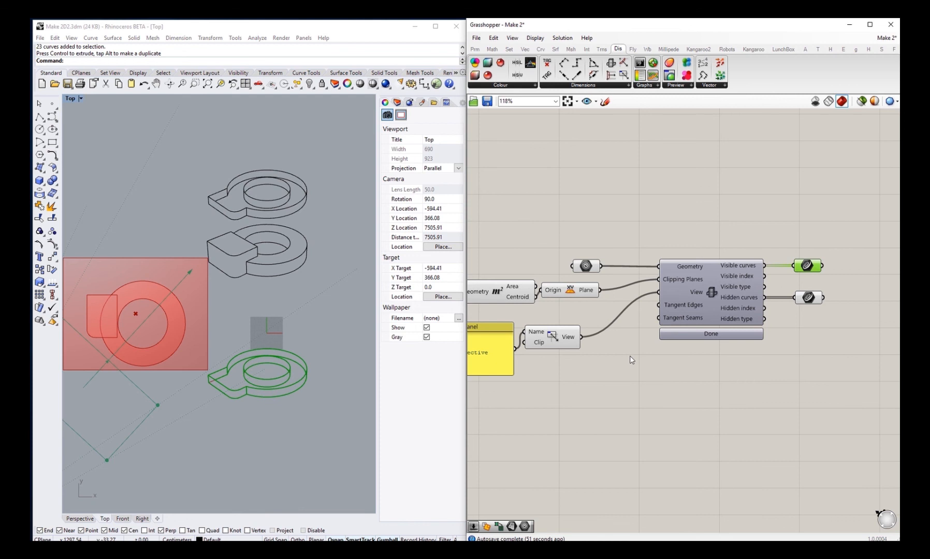
double_click(611, 369)
text(toggle)
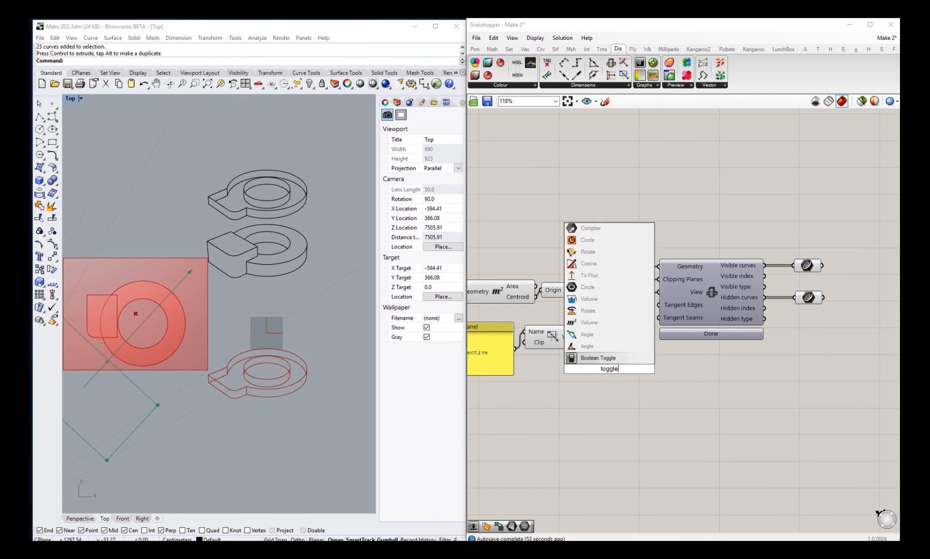
key(Return)
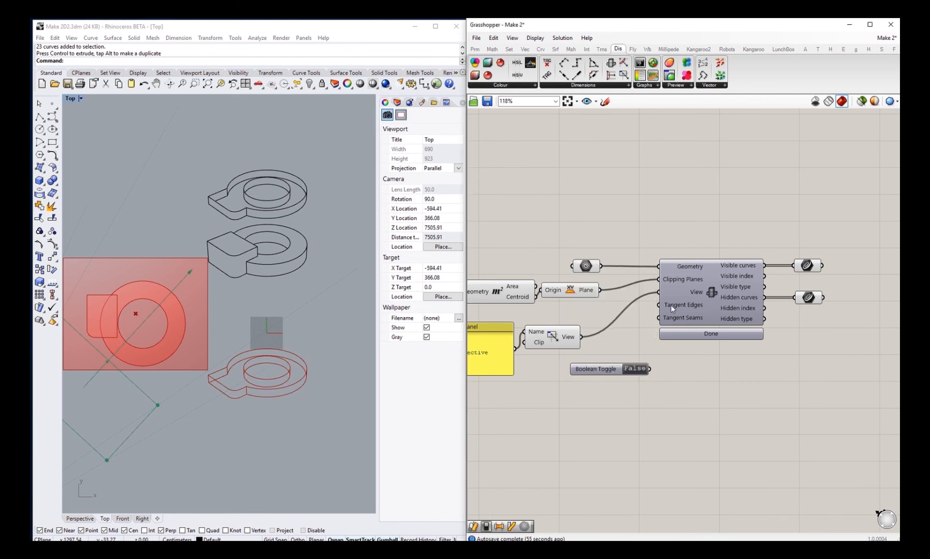
drag(661, 309, 563, 364)
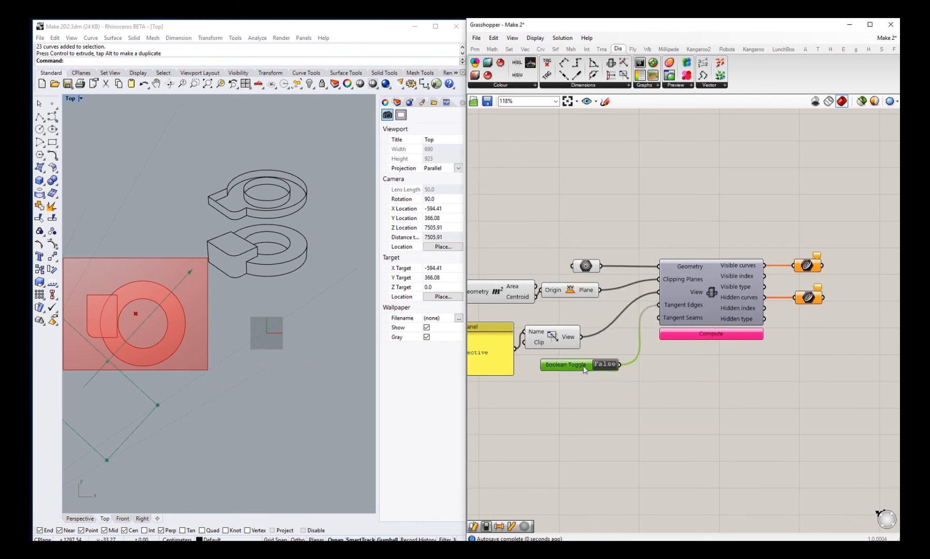
Step: With Rhino's Perspective view active, set the Tangent Edges toggle to True and recompute Make2D
click(77, 519)
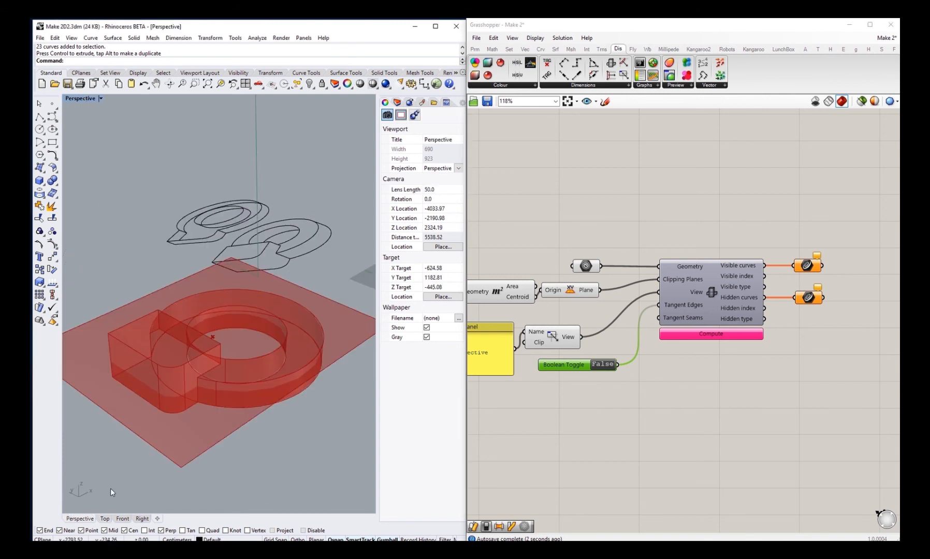
click(535, 417)
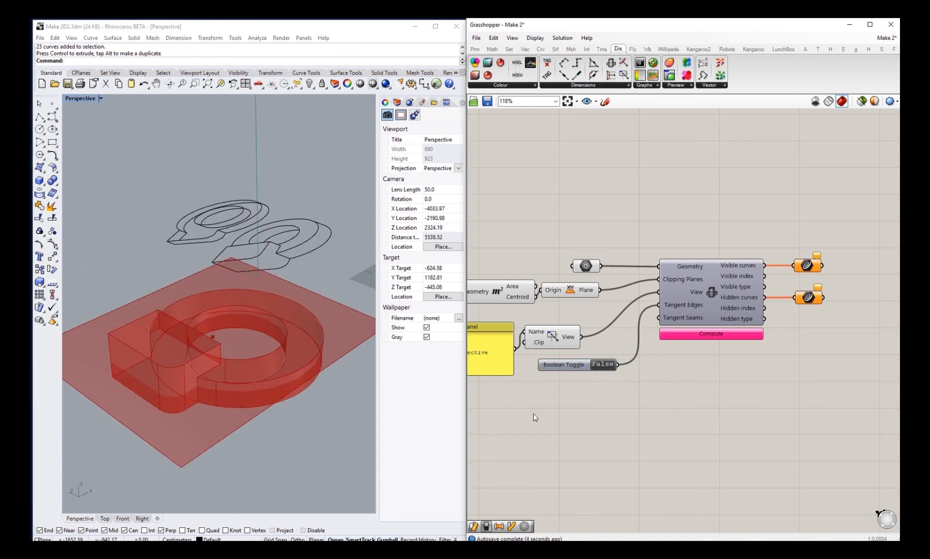
double_click(602, 365)
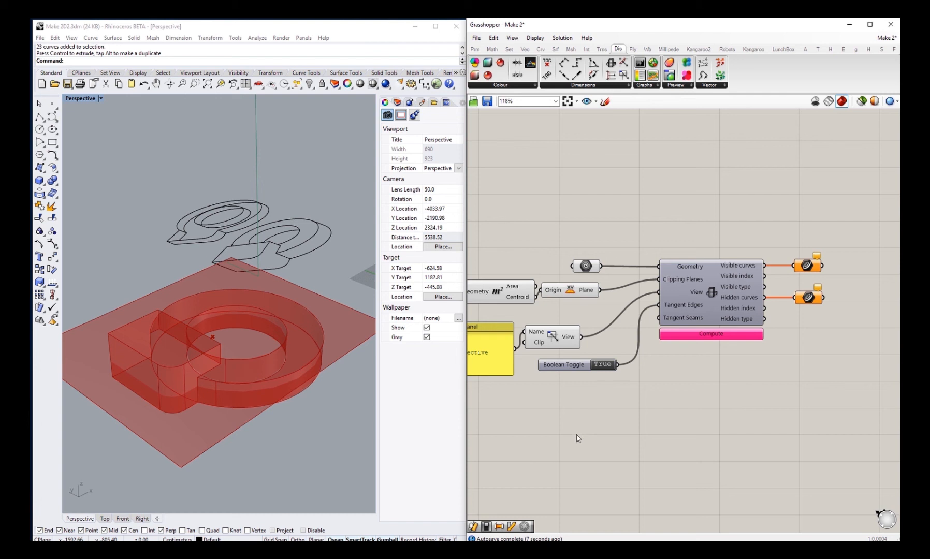
click(708, 335)
Step: Bake the visible curves with tangent edges and move the baked copy up, just below the unclipped drawing in Rhino's Top view
click(105, 519)
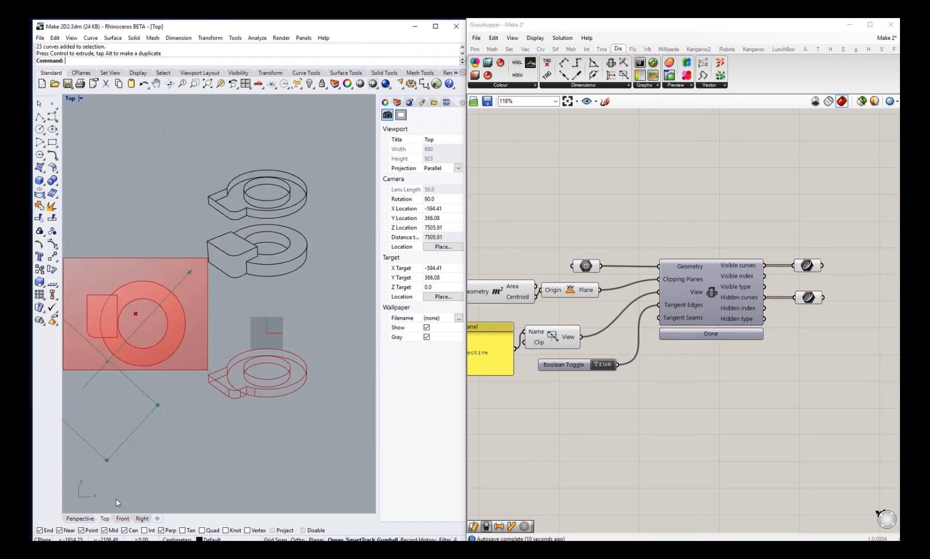
scroll(264, 418, up, 4)
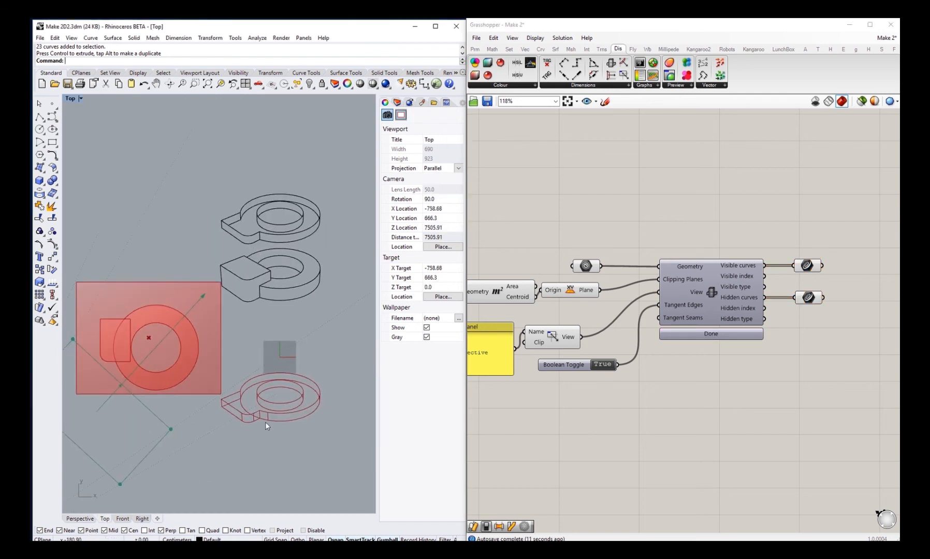
click(806, 265)
middle_click(811, 265)
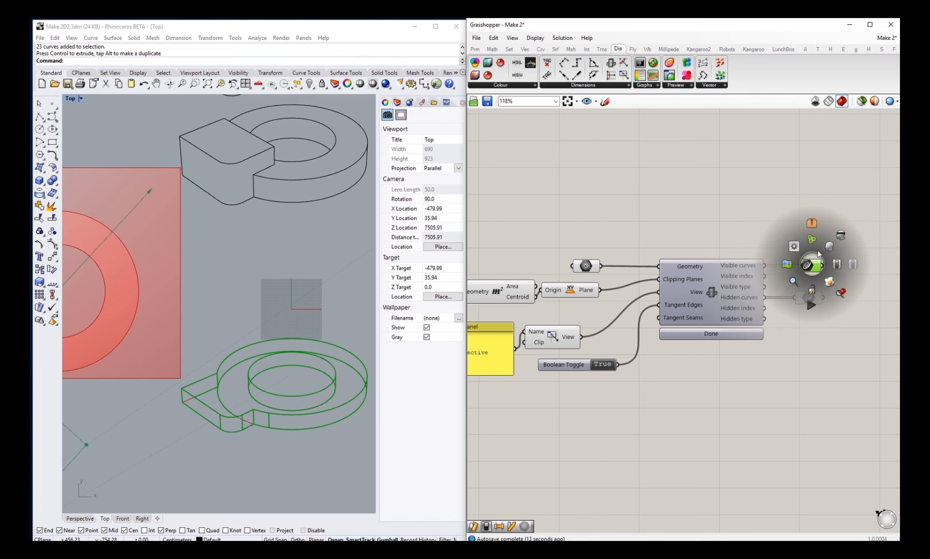
click(829, 283)
right_drag(292, 427, 234, 408)
scroll(236, 417, down, 4)
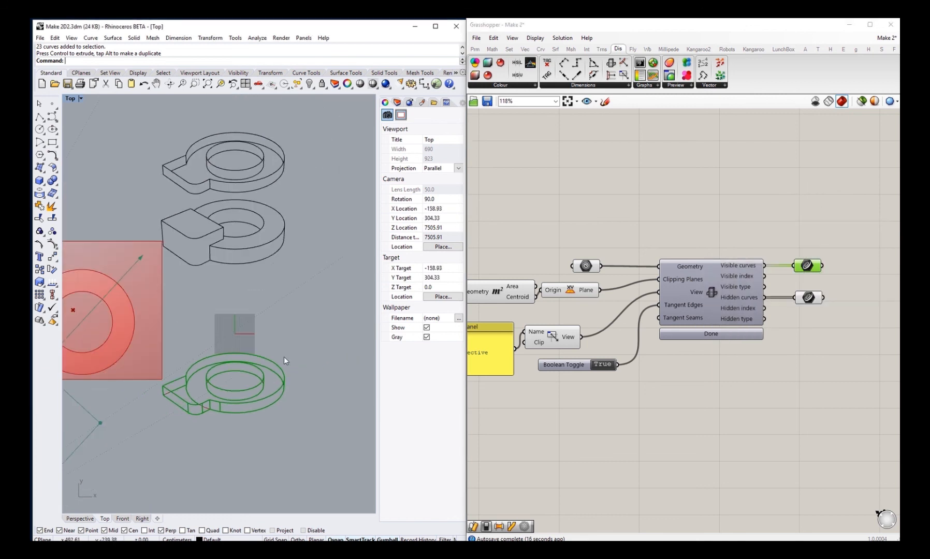
drag(157, 441, 161, 441)
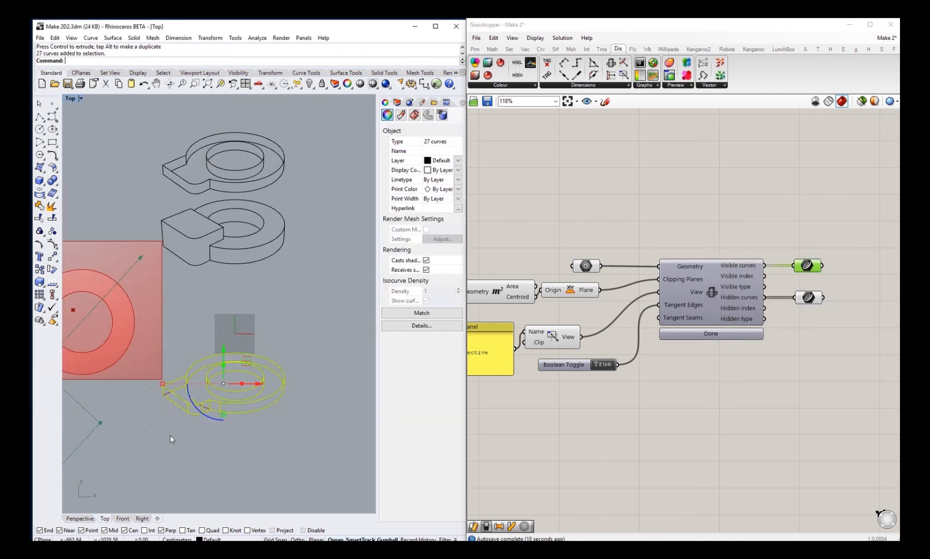
drag(224, 357, 222, 277)
click(250, 365)
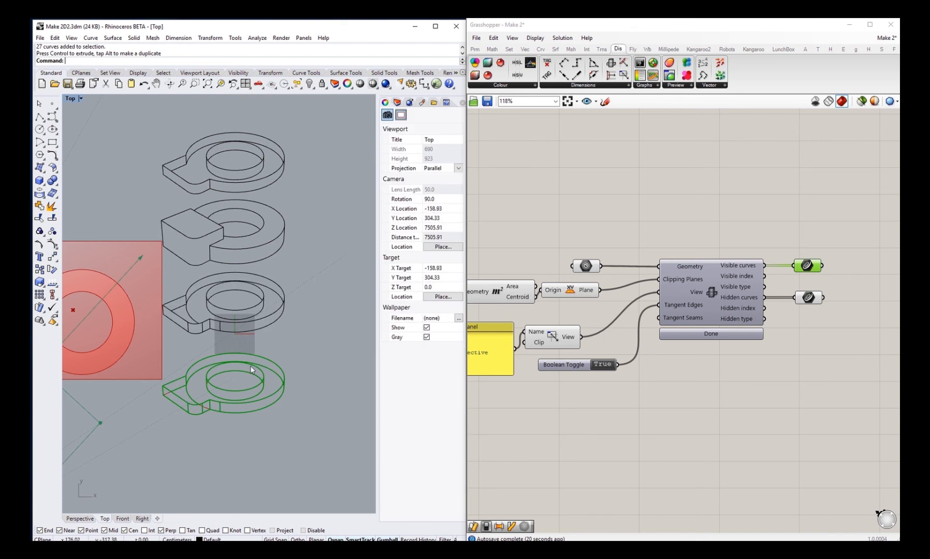
Step: Compare the tangent-edge drawing with the earlier baked drawings, and examine Make2D's visible and hidden outputs in Grasshopper
scroll(223, 330, up, 10)
scroll(251, 408, down, 10)
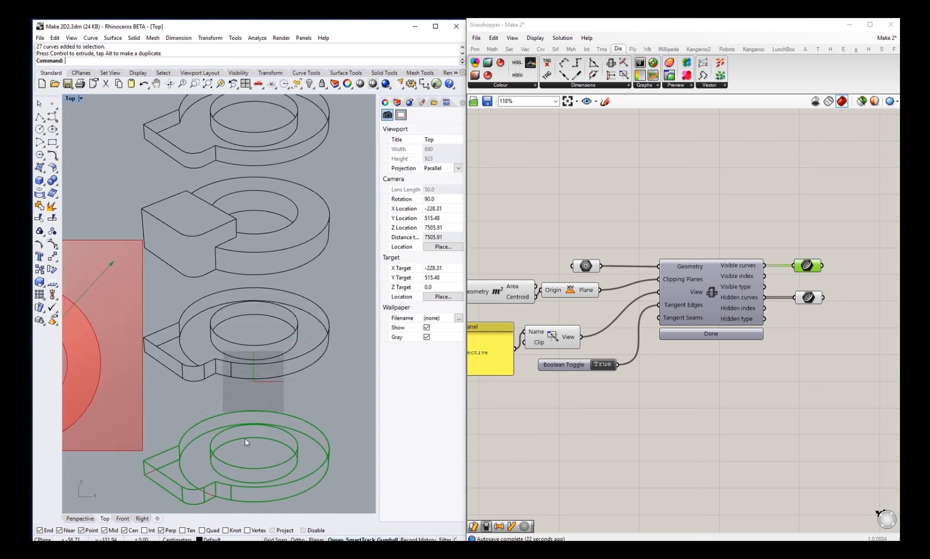
right_drag(249, 405, 307, 382)
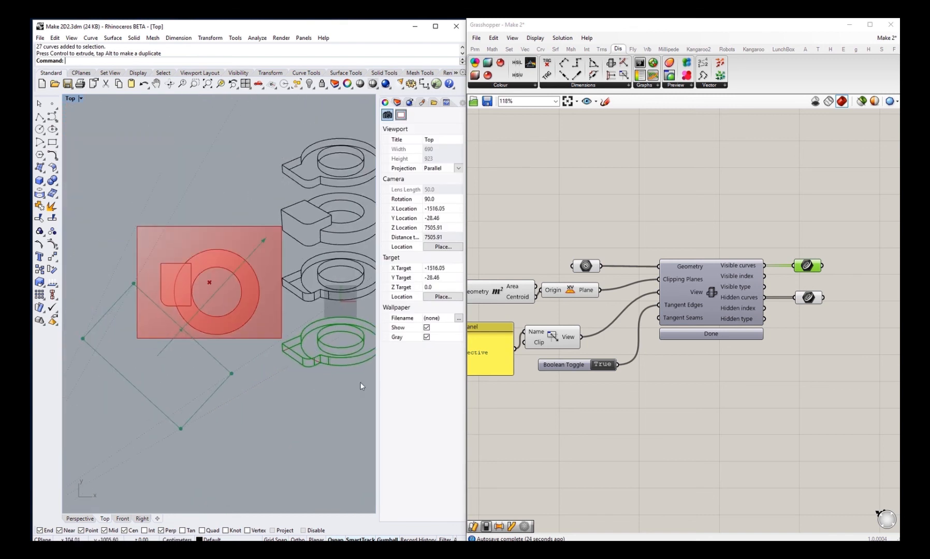
right_drag(613, 388, 577, 396)
scroll(700, 310, up, 2)
right_drag(730, 301, 642, 343)
scroll(702, 313, up, 3)
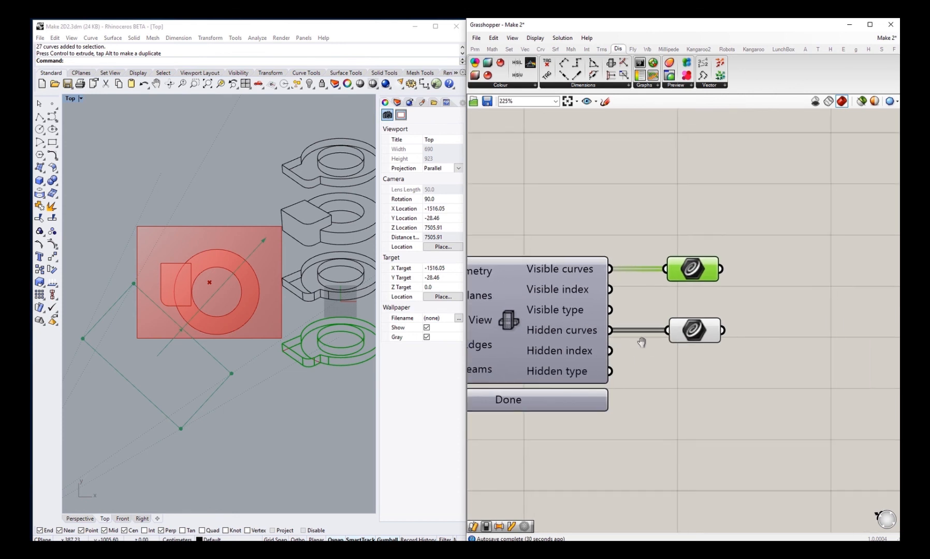
scroll(641, 343, down, 3)
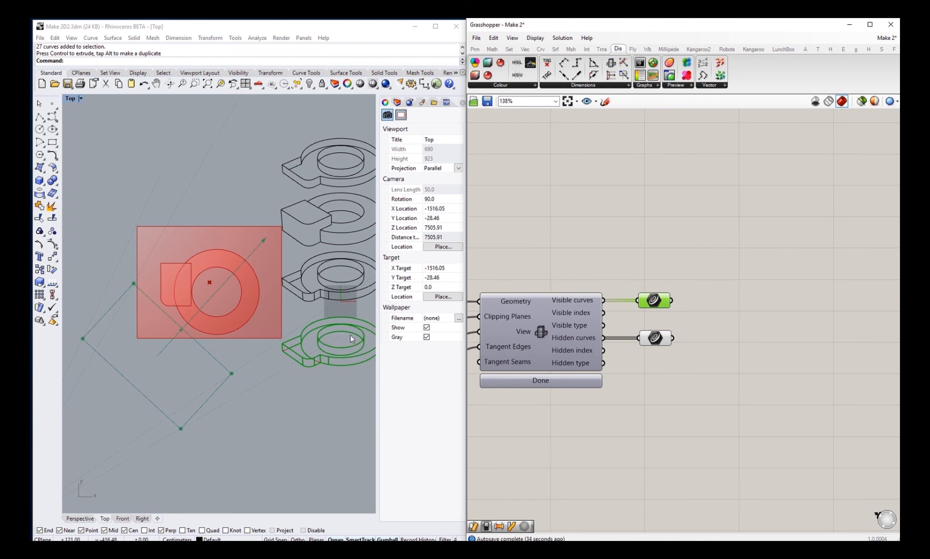
Step: Add a Panel beside Make2D in Grasshopper and feed it from the Visible index output
right_drag(709, 342, 699, 343)
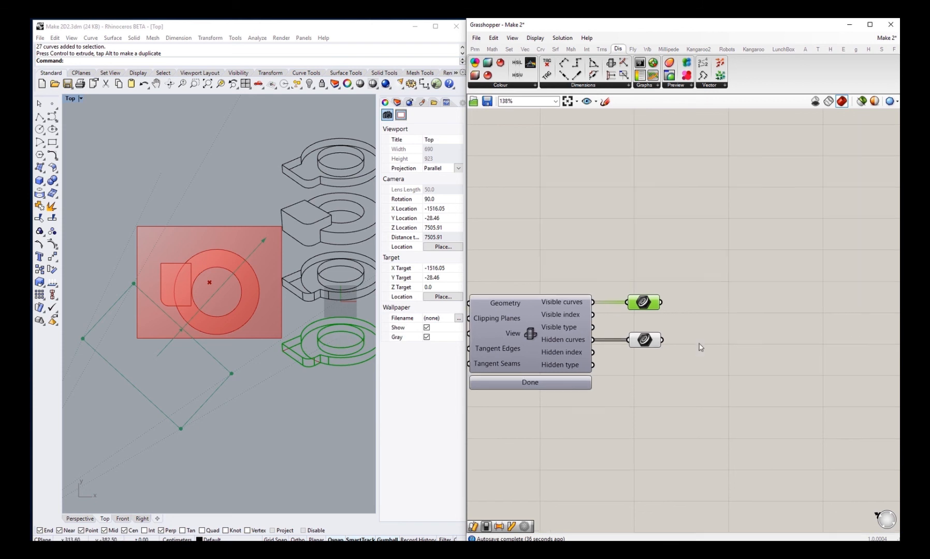
double_click(696, 320)
text(panel)
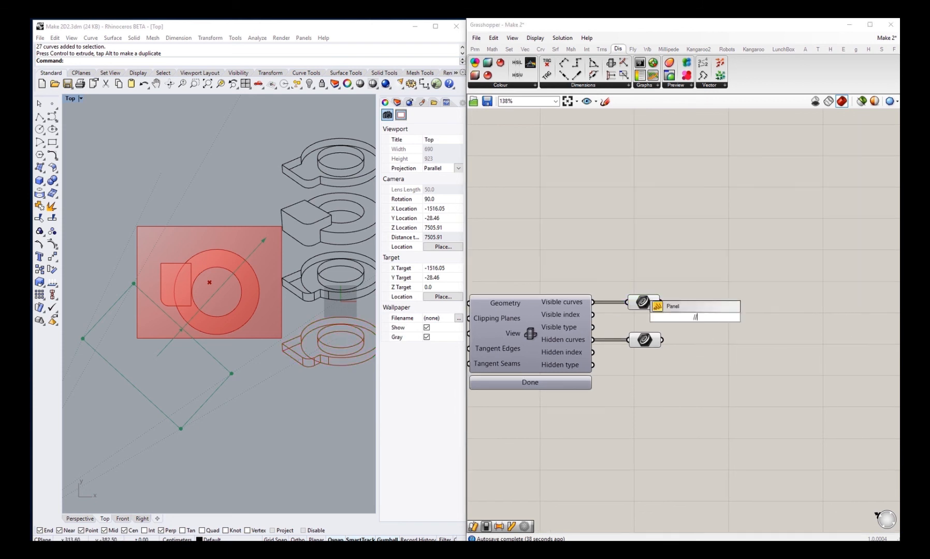
key(Return)
click(685, 330)
drag(686, 330, 737, 346)
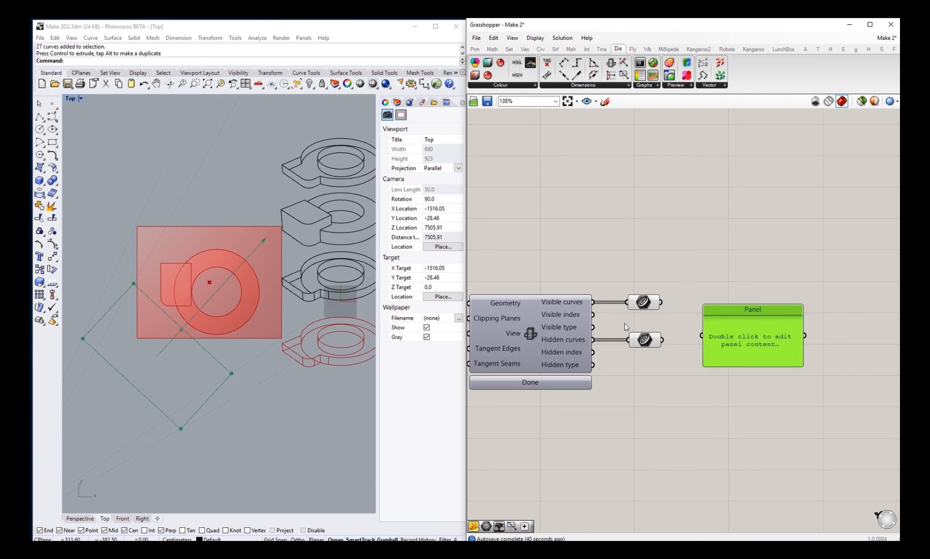
drag(595, 317, 702, 335)
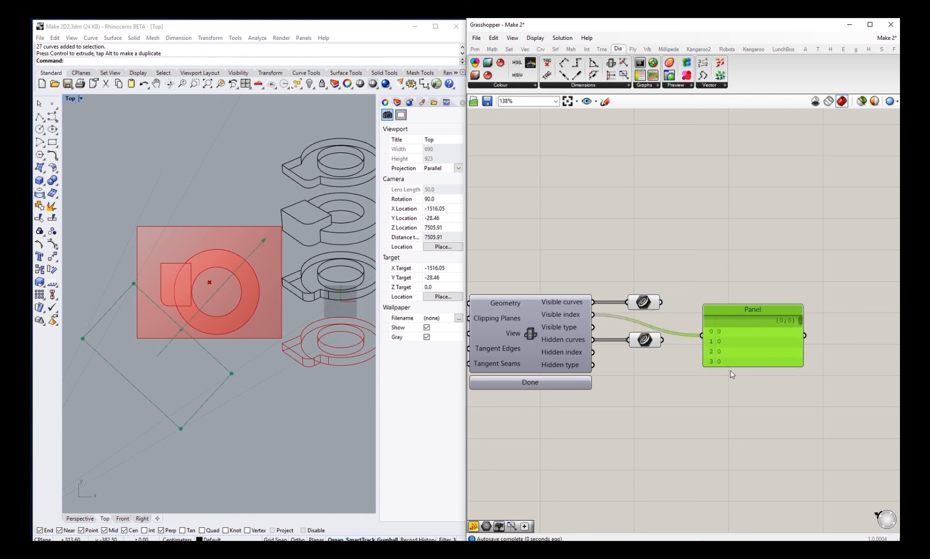
Step: Lengthen the Visible index panel until its whole list fits and center it beside the Make2D outputs
drag(748, 363, 750, 538)
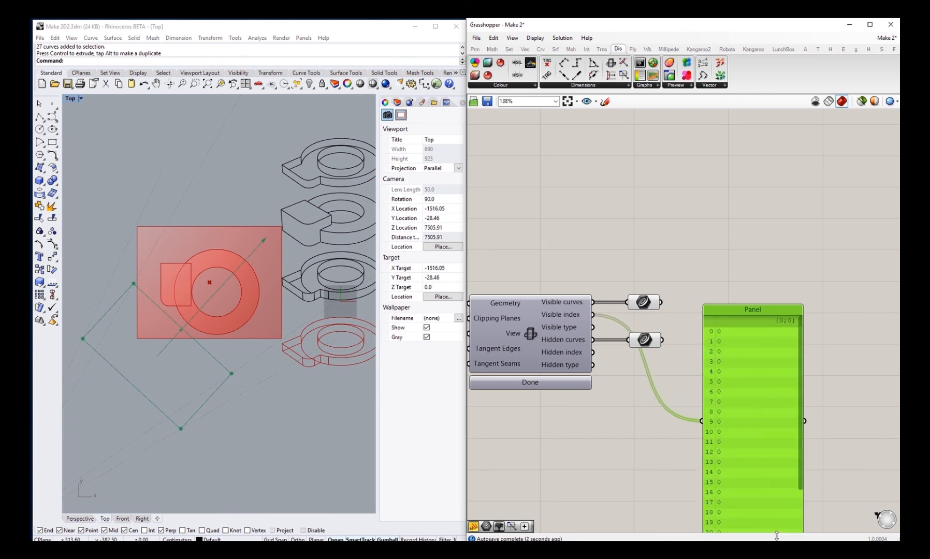
drag(758, 501, 768, 383)
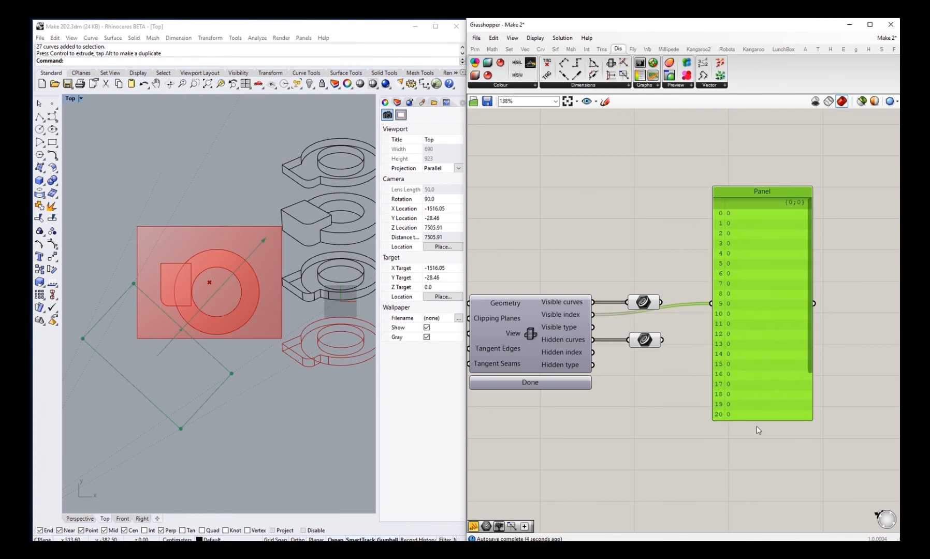
drag(760, 421, 748, 510)
click(693, 435)
Step: Add a second Panel fed by Make2D's Visible type output, lengthen it, and place it below the first panel
right_drag(607, 445, 650, 392)
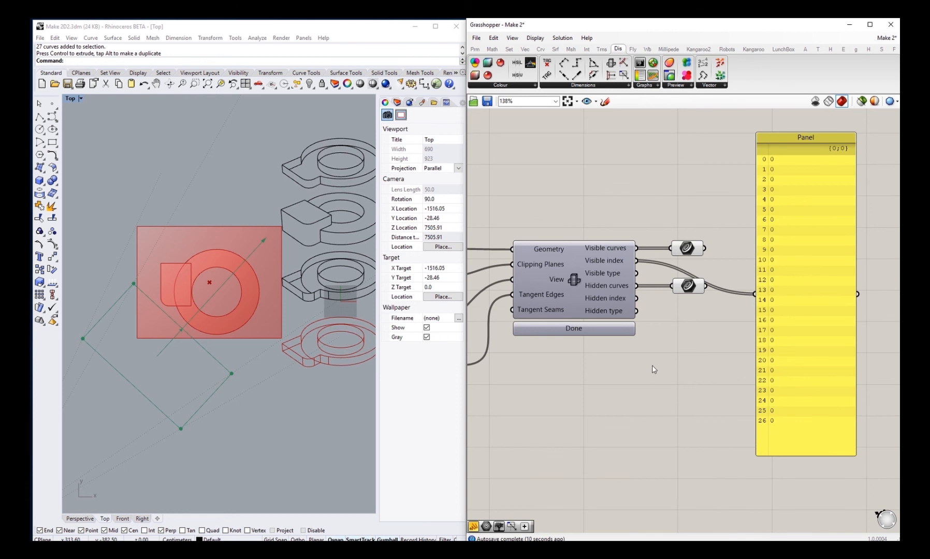
double_click(652, 364)
text(panel)
key(Return)
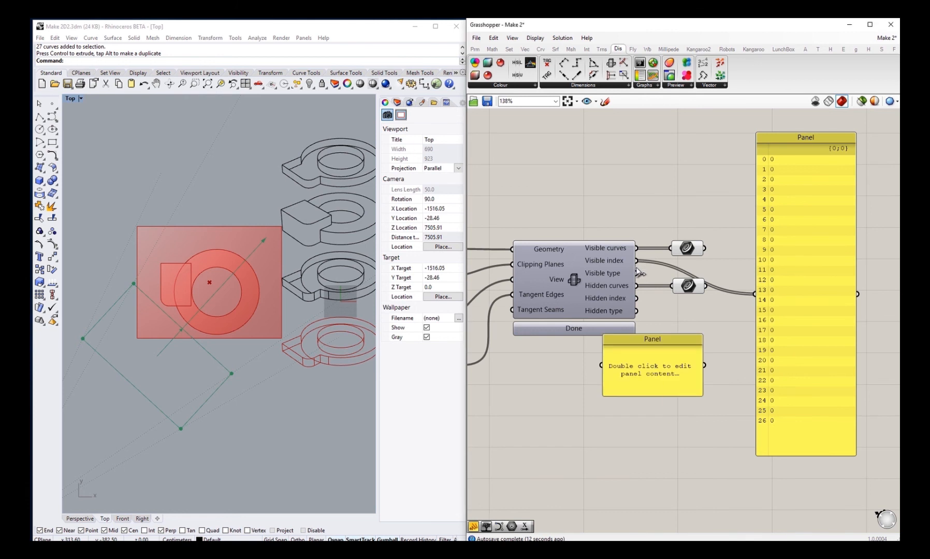
drag(636, 273, 601, 365)
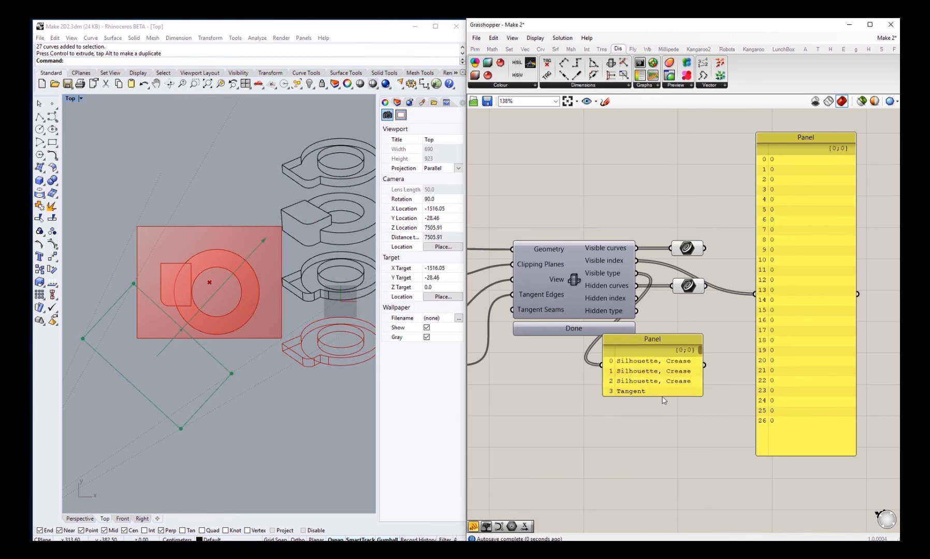
drag(663, 397, 664, 533)
right_drag(669, 456, 656, 346)
scroll(655, 352, down, 1)
drag(659, 367, 805, 472)
Step: Rewire the first panel to Hidden index and finally to Hidden type, and move the Visible type panel up beneath its entries
right_drag(661, 383, 582, 421)
drag(548, 248, 650, 247)
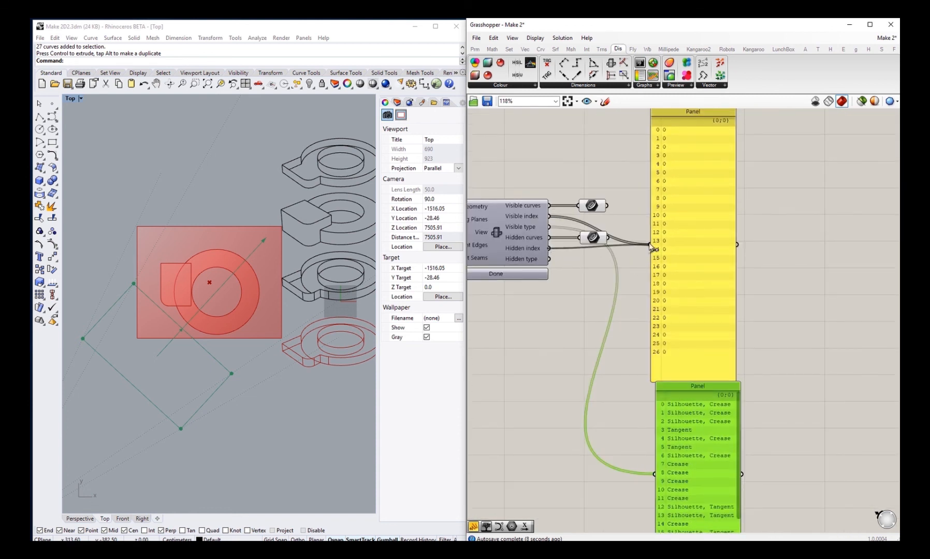
drag(549, 259, 650, 245)
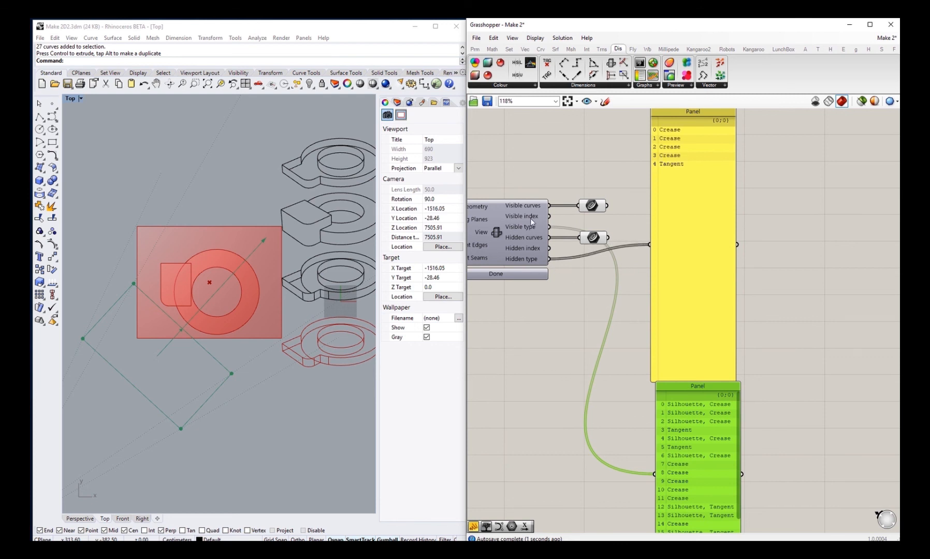
right_drag(613, 356, 585, 353)
drag(662, 431, 658, 223)
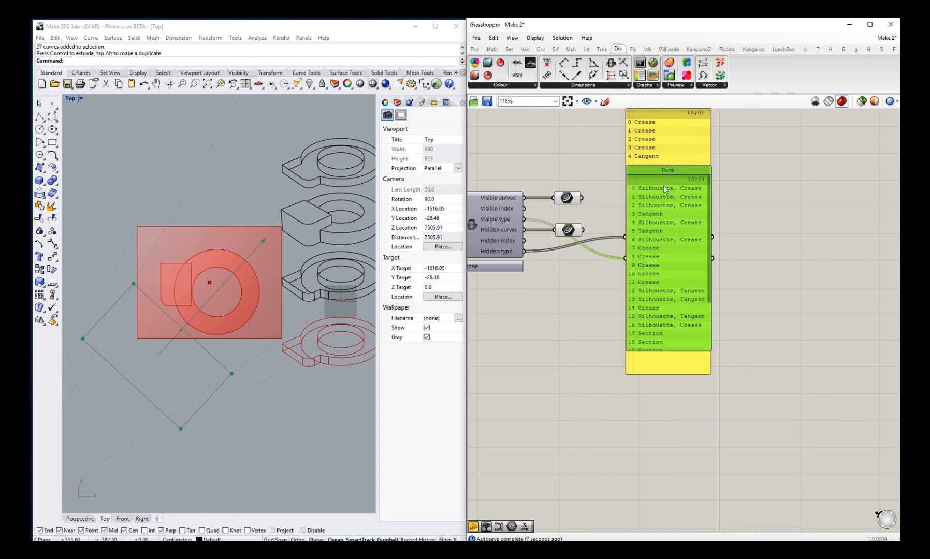
Step: Compare the visible and hidden type lists in the panels with the tangent-edge drawing in Rhino's Top view
scroll(274, 349, up, 5)
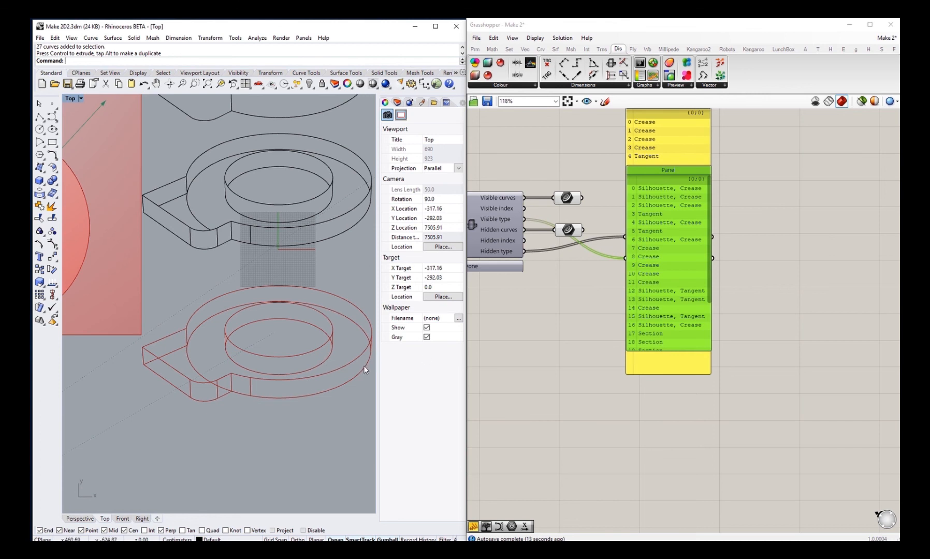
right_drag(523, 320, 569, 343)
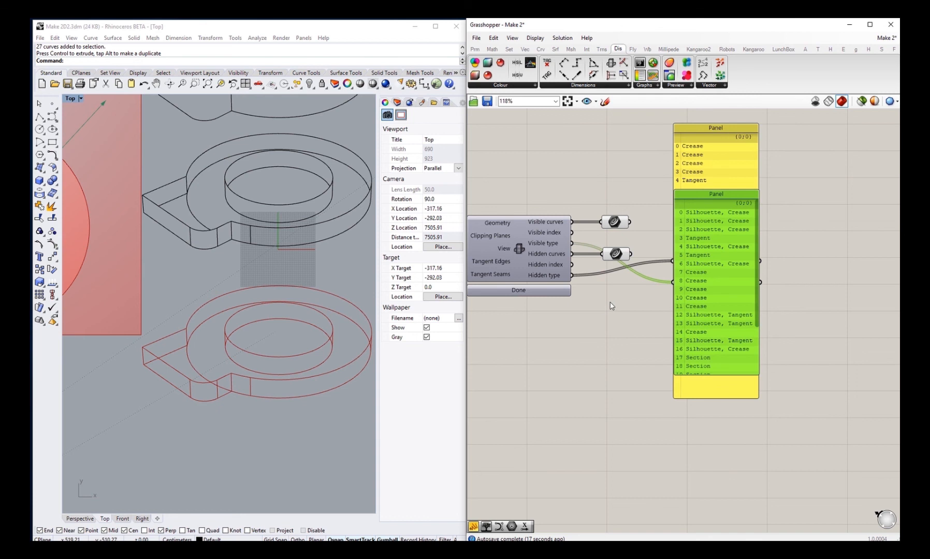
right_drag(609, 307, 599, 335)
scroll(686, 232, up, 3)
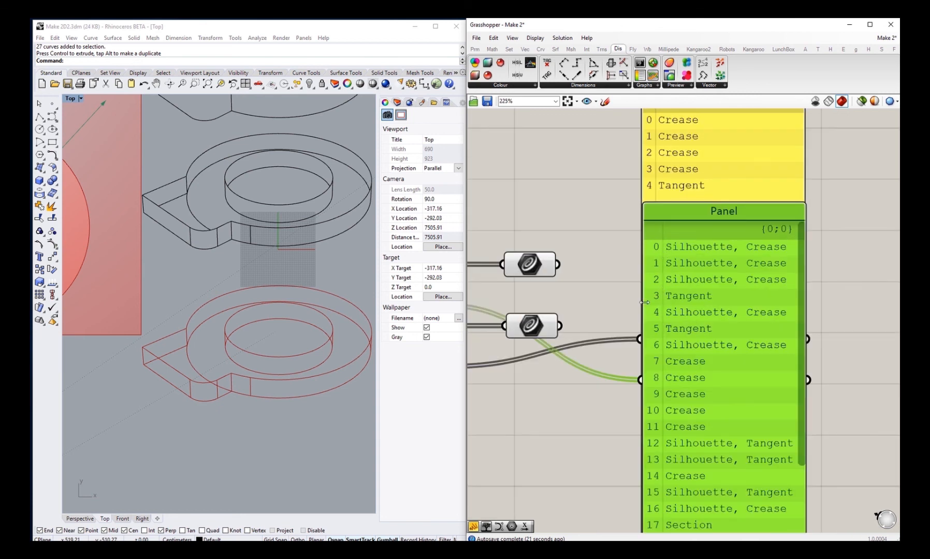
scroll(644, 302, down, 2)
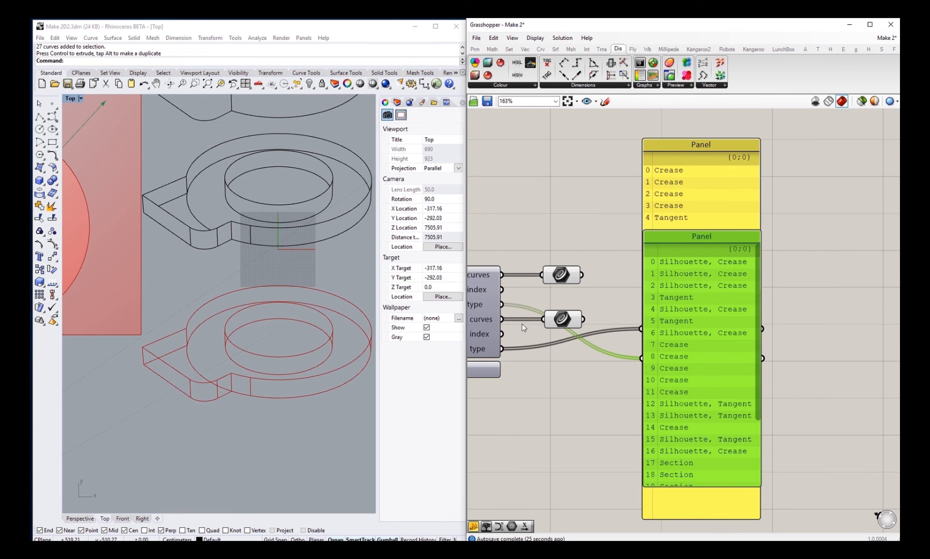
right_drag(544, 329, 649, 292)
right_click(617, 293)
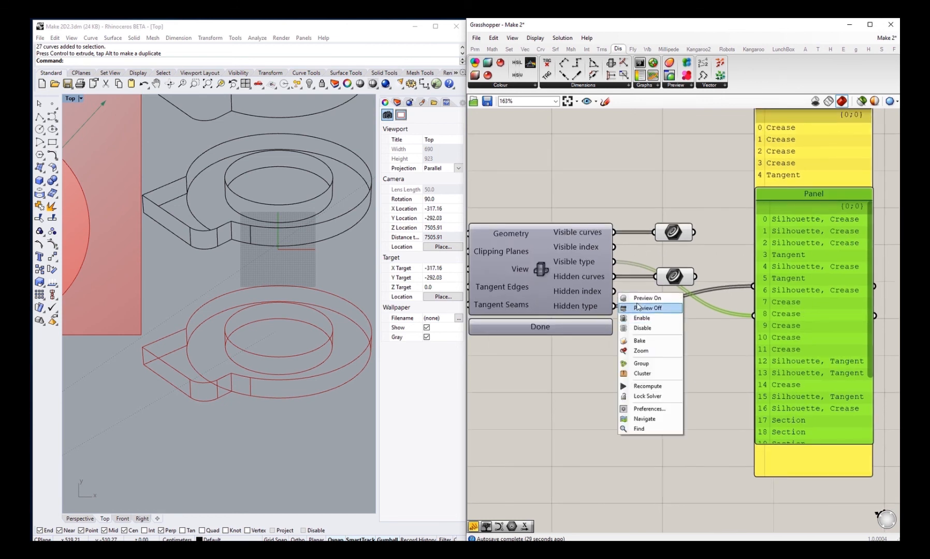
click(641, 307)
right_drag(639, 208, 589, 223)
Step: Move the hidden-curves Curve parameter below Make2D and add a Point On Curve component next to it
click(620, 296)
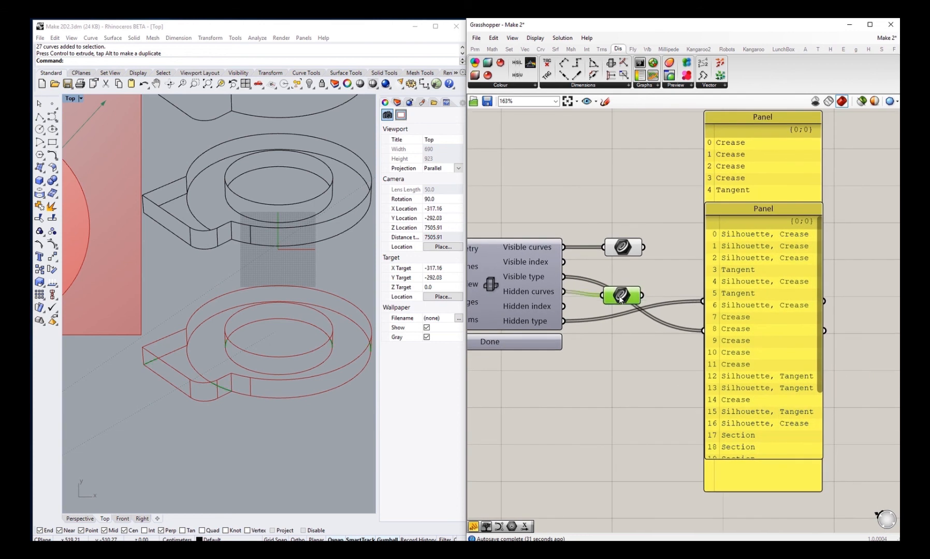
drag(621, 298, 532, 402)
right_drag(557, 422, 602, 391)
double_click(601, 386)
text(point)
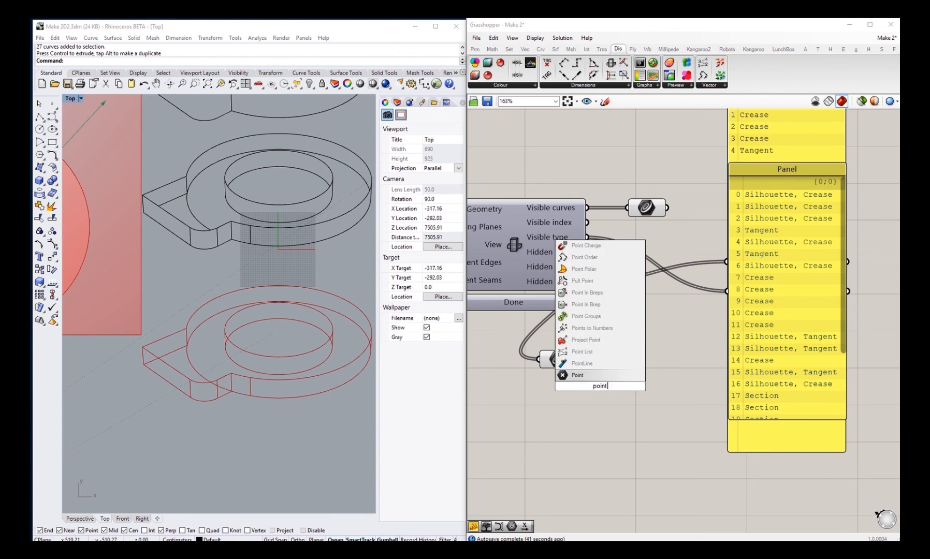
text( on)
key(Up)
key(Return)
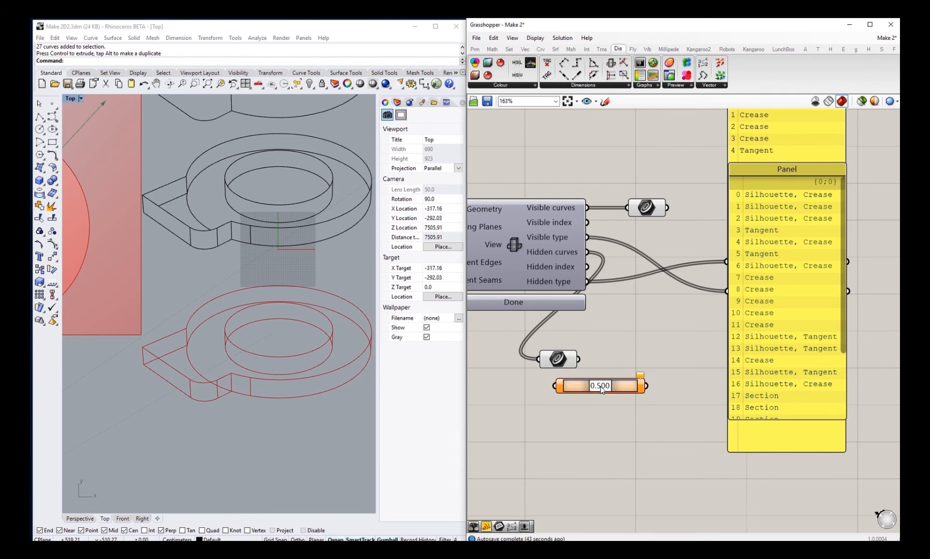
Step: Connect the hidden-curves parameter to Point On Curve and line the two components up side by side
drag(577, 360, 634, 369)
click(562, 359)
drag(562, 358, 552, 359)
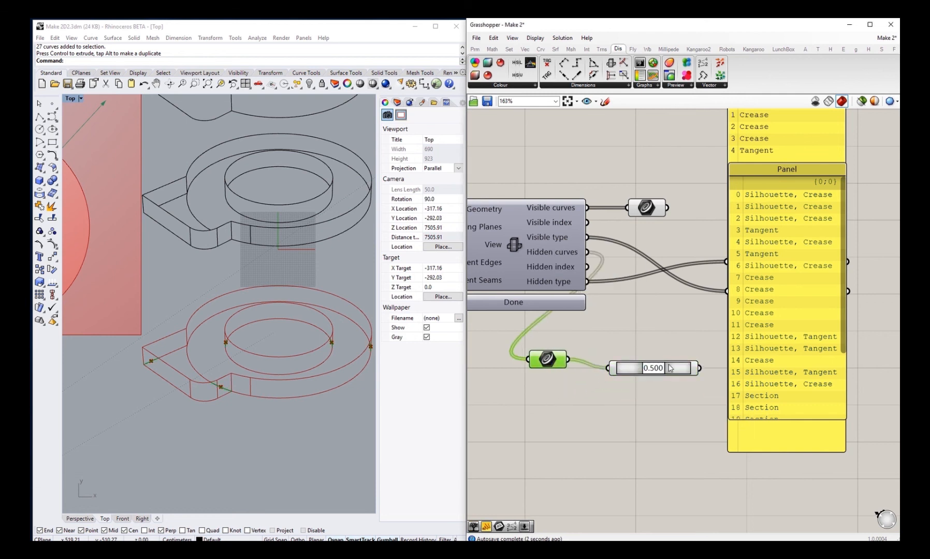
drag(675, 370, 650, 358)
Step: Add a Point List component below Point On Curve and connect the midpoints to its Points input
double_click(655, 417)
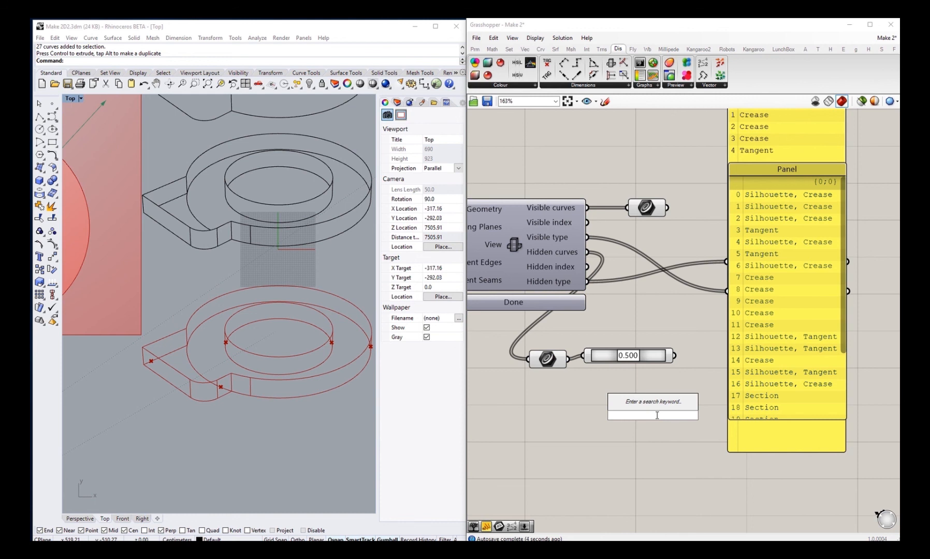
text(point)
key(Up)
key(Up)
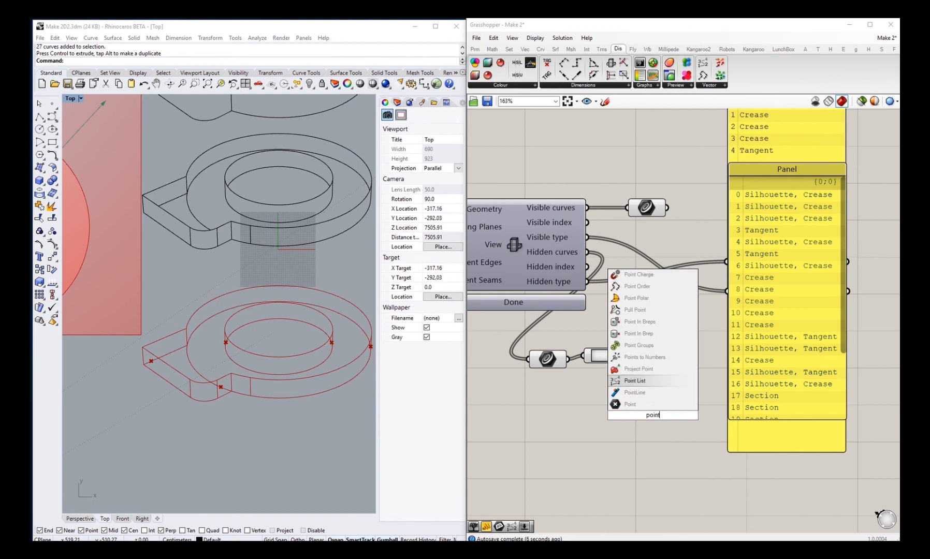
key(Return)
drag(674, 355, 626, 425)
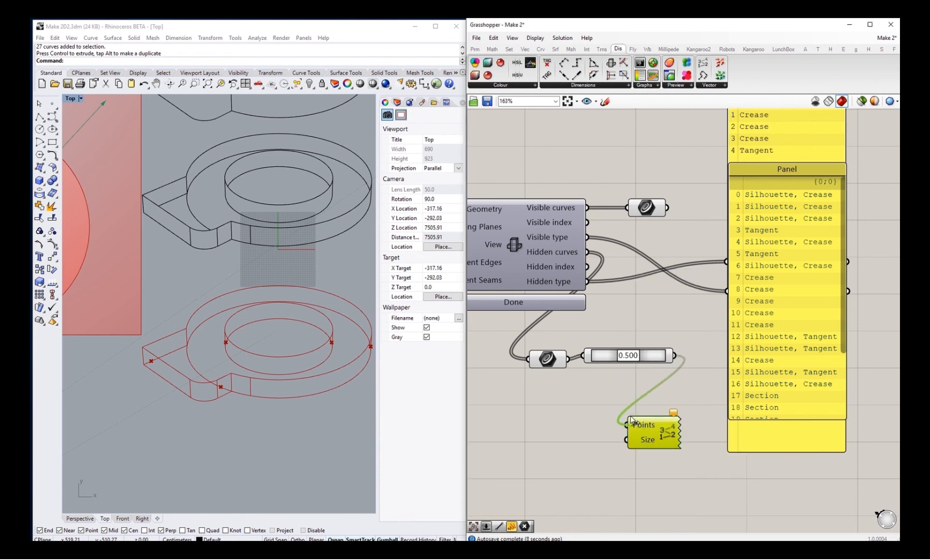
Step: Add a Number Slider set to 50 and connect it to the Point List's Size input
double_click(591, 444)
text(50)
key(Return)
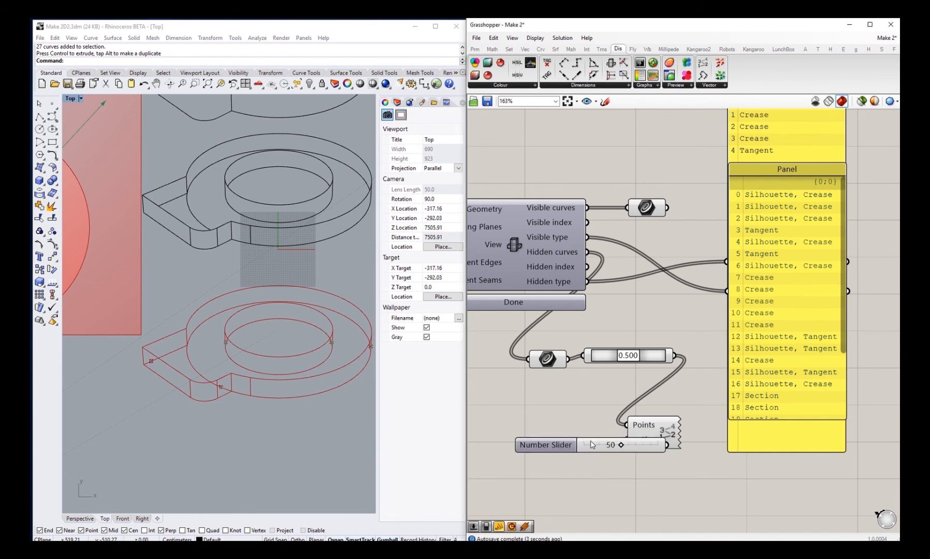
drag(591, 444, 571, 449)
drag(627, 439, 623, 449)
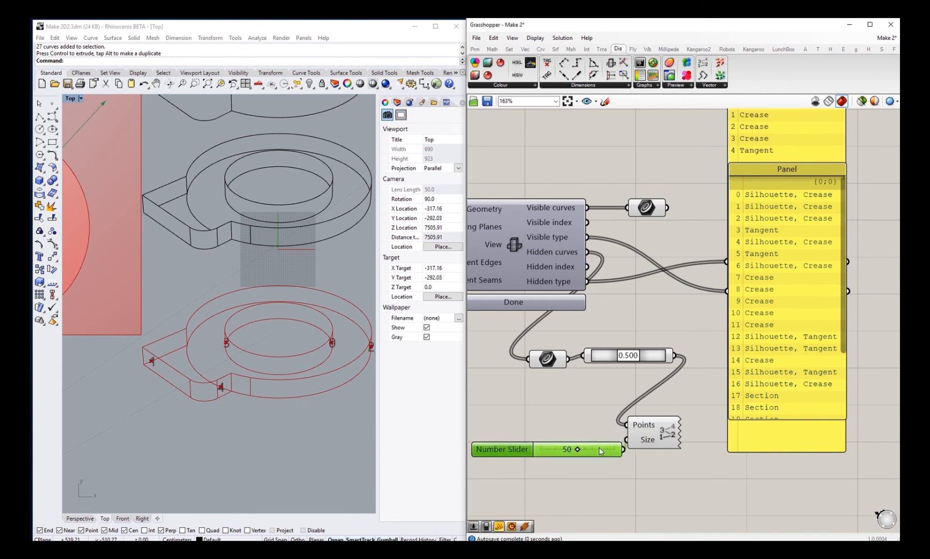
Step: Move the Curve parameter feeding Point On Curve up beside Make2D and rewire it to the Visible curves output
right_drag(276, 385, 236, 387)
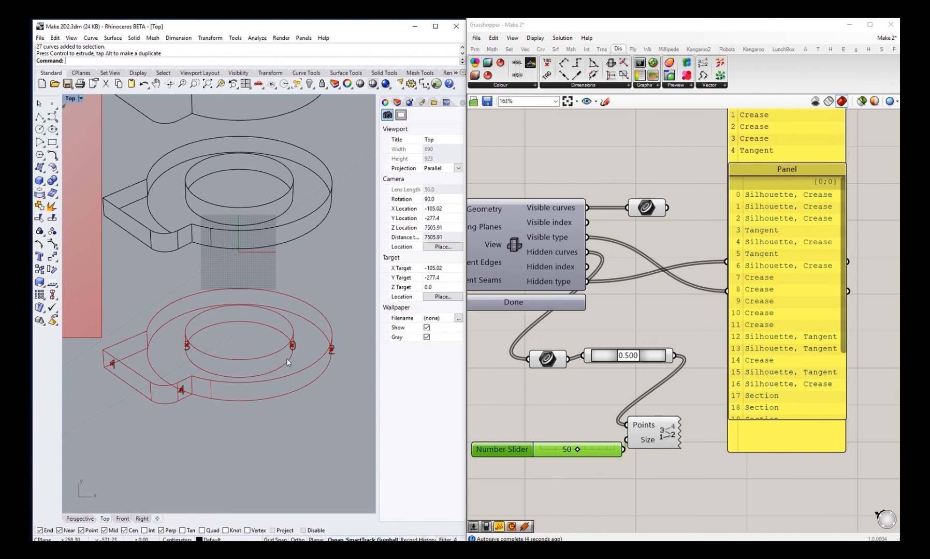
right_drag(657, 297, 629, 312)
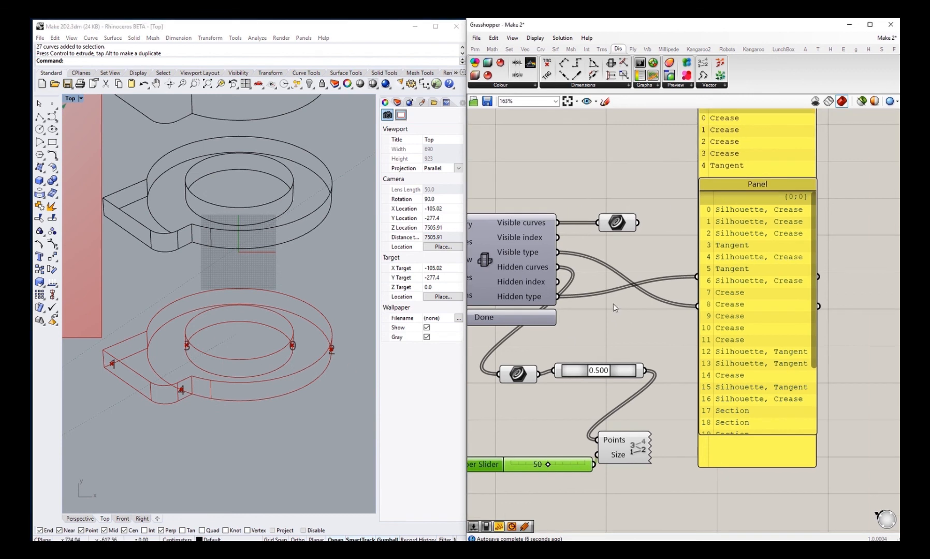
right_drag(662, 176, 677, 238)
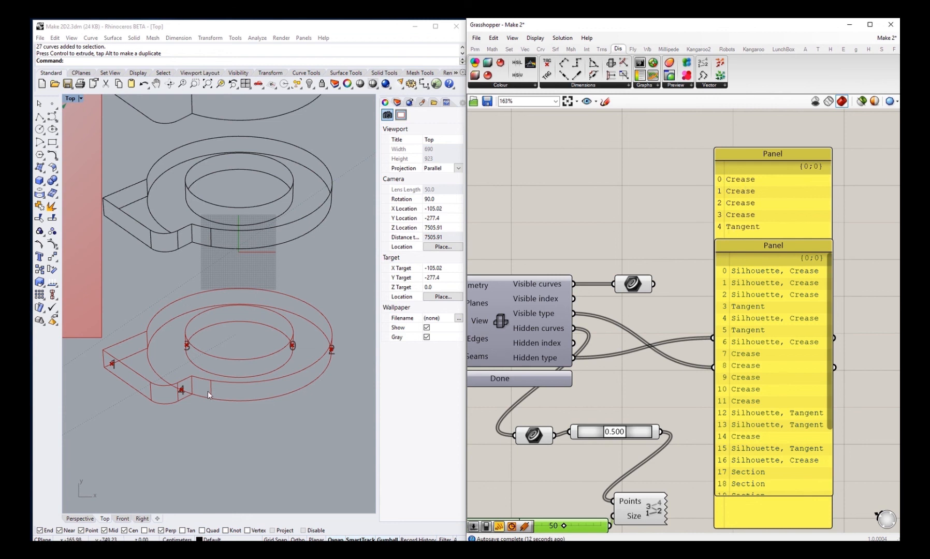
right_drag(624, 402, 637, 321)
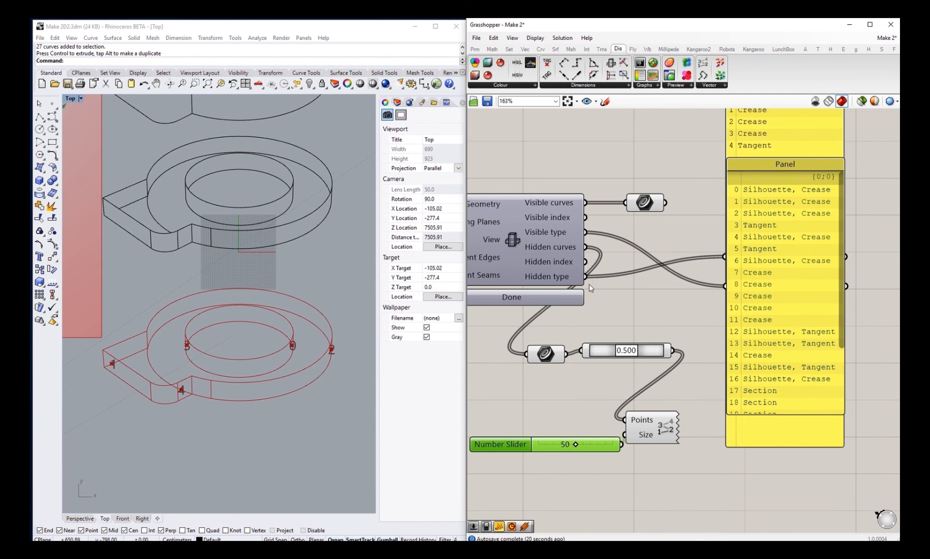
drag(553, 365, 645, 298)
drag(584, 202, 618, 287)
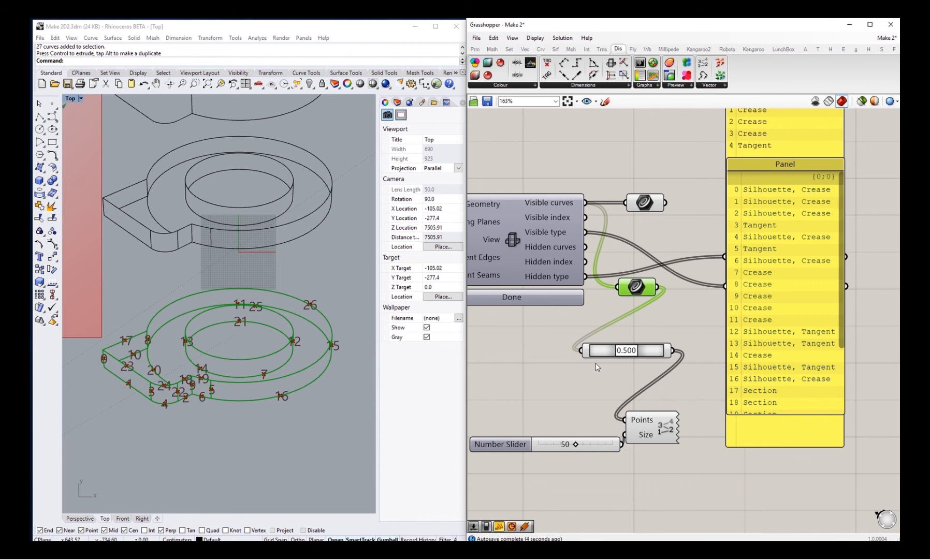
scroll(695, 354, down, 3)
scroll(695, 353, down, 2)
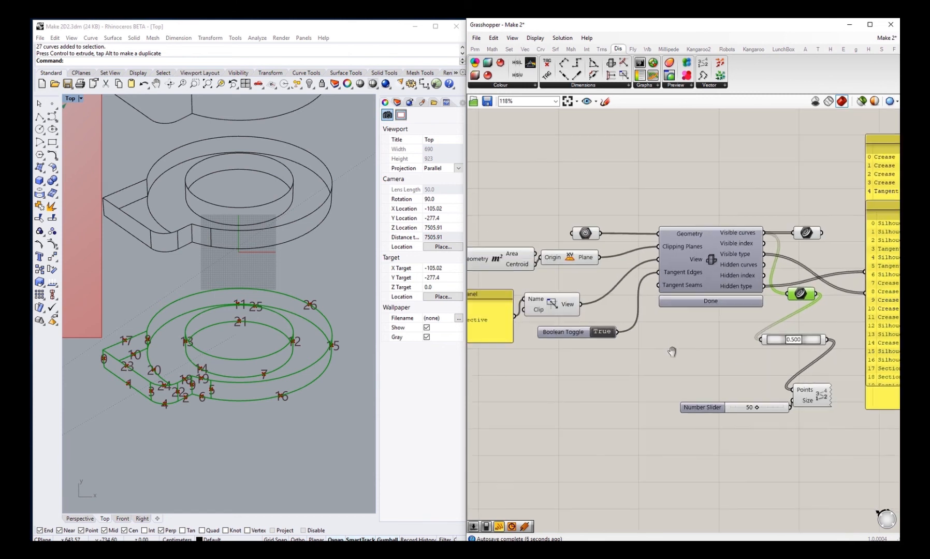
click(662, 360)
scroll(627, 386, down, 2)
right_drag(624, 404, 638, 399)
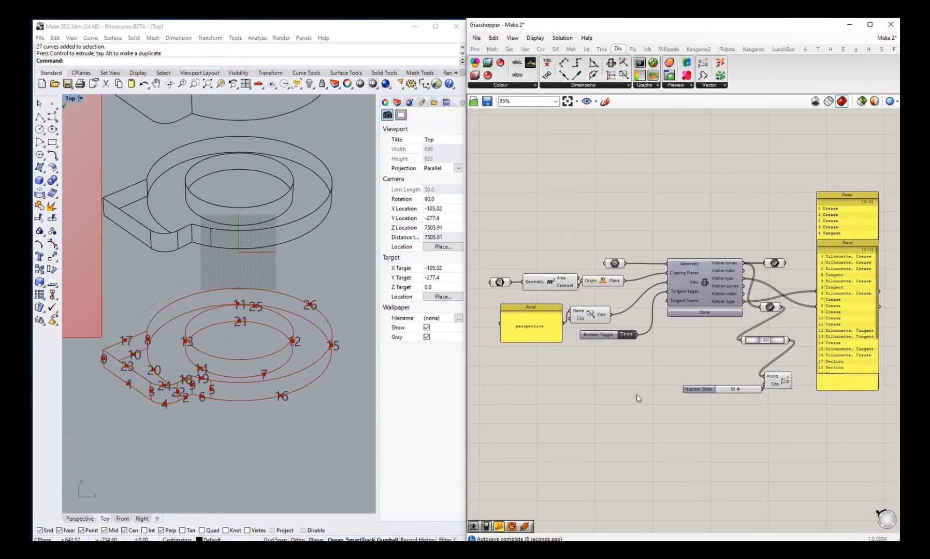